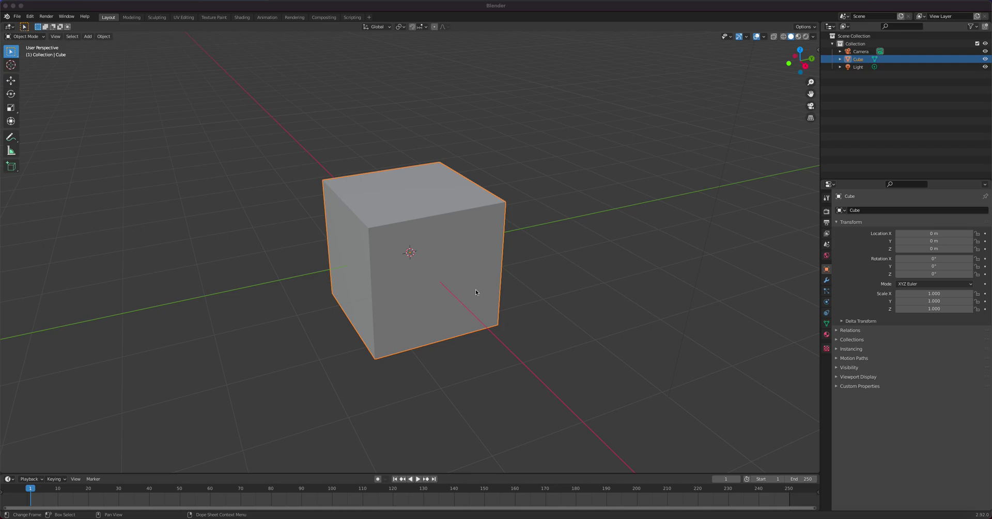
Delete the default cube and add a UV sphere at the world origin.
key(Delete)
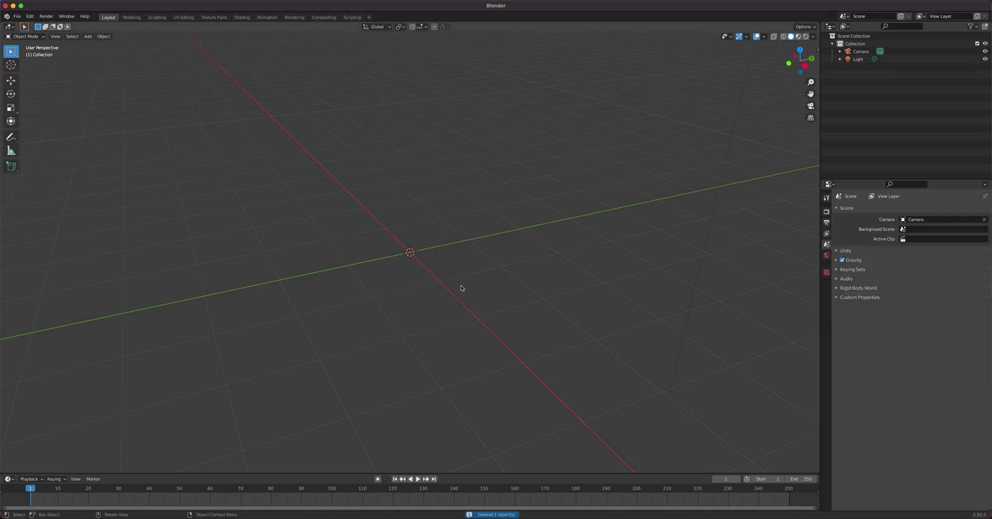
middle_drag(451, 283, 470, 287)
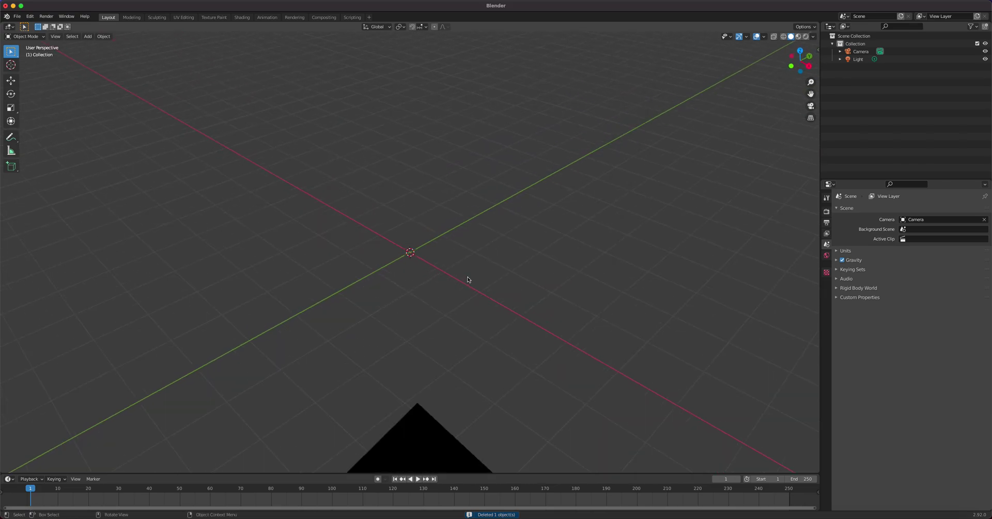
key(shift+a)
mouse_move(469, 278)
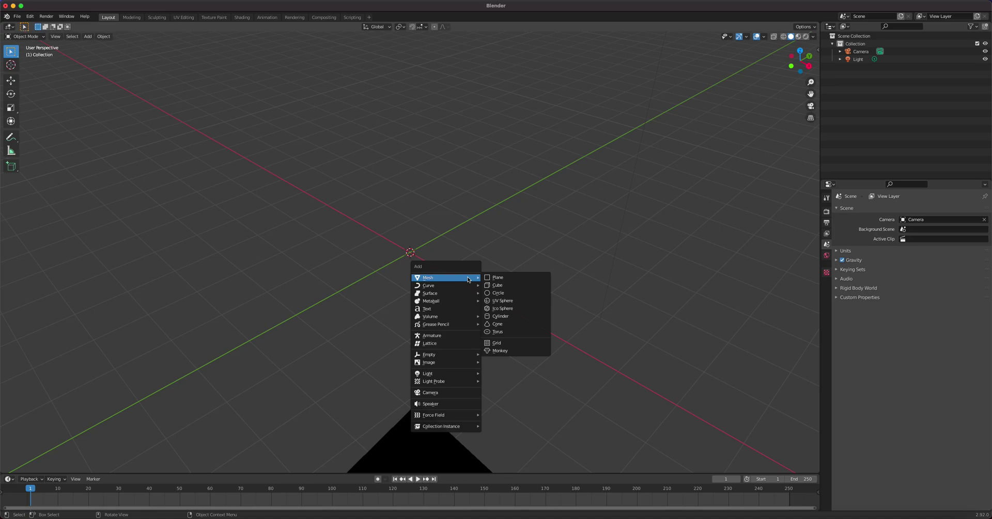
click(515, 301)
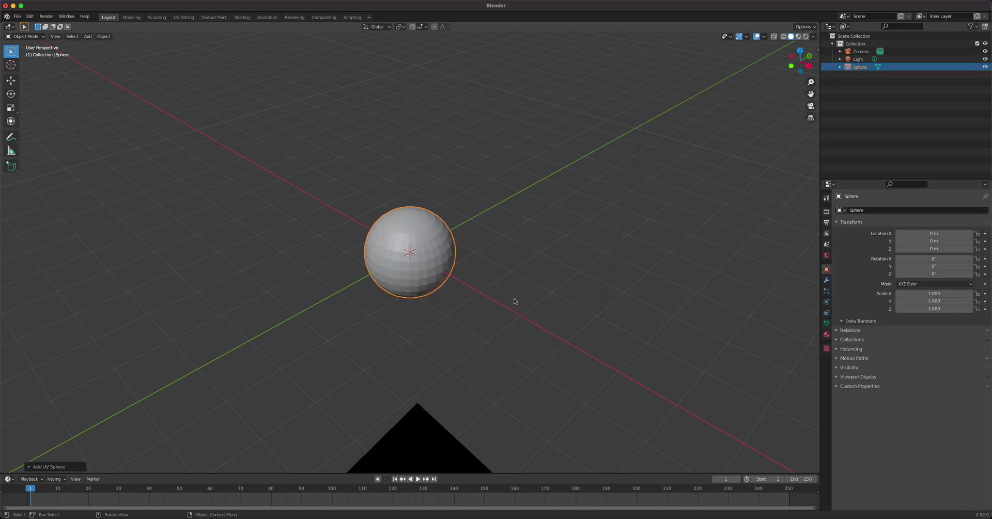
Flatten the sphere along the Z axis to a scale of about 0.283, working in the front view.
middle_drag(339, 308, 480, 286)
scroll(477, 285, up, 4)
scroll(477, 285, up, 2)
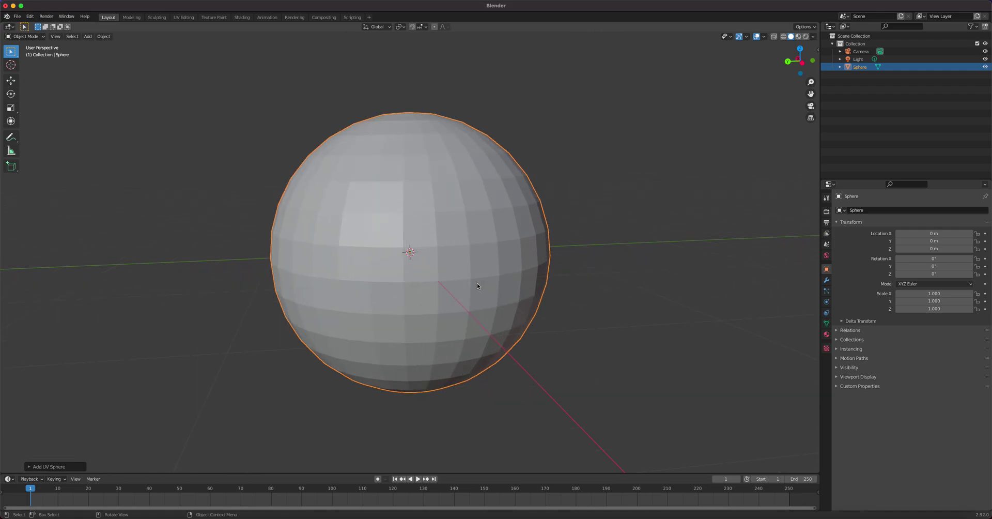
key(KP_1)
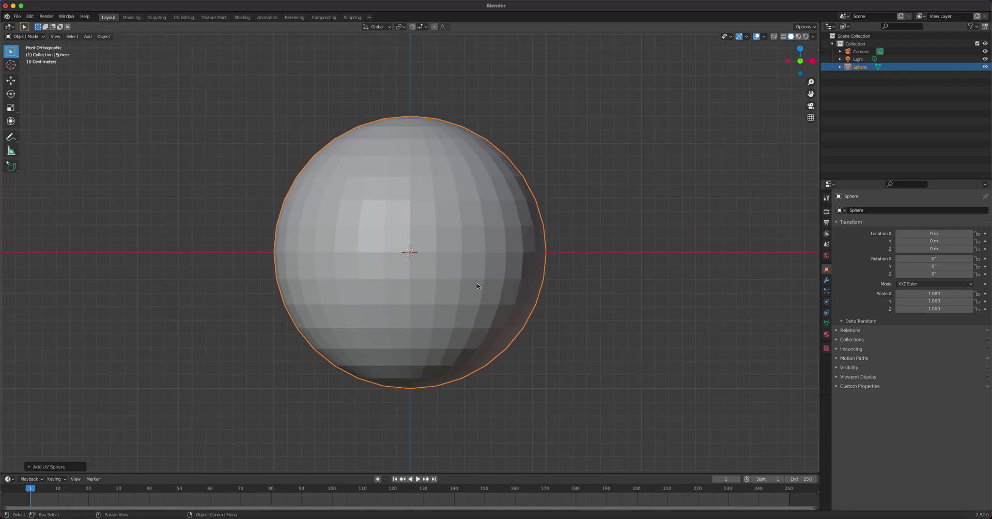
key(n)
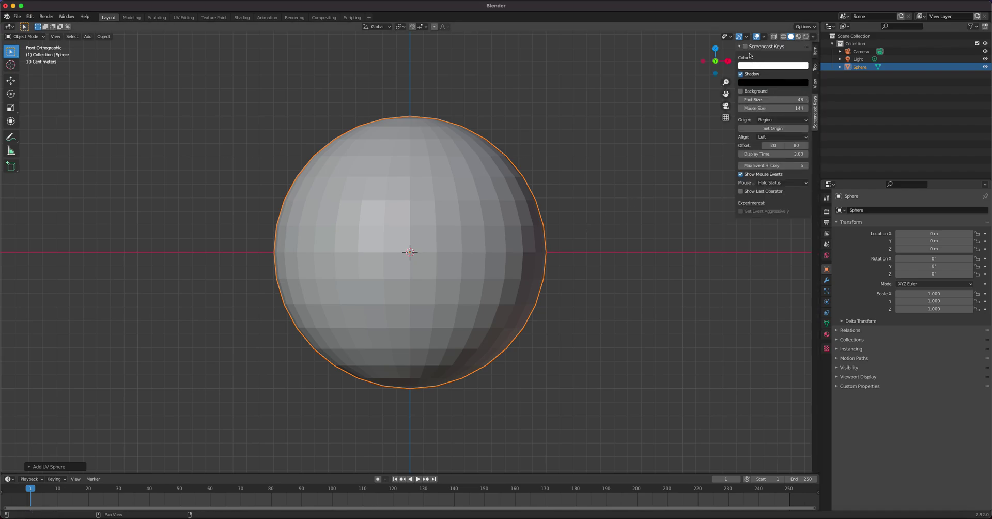
key(n)
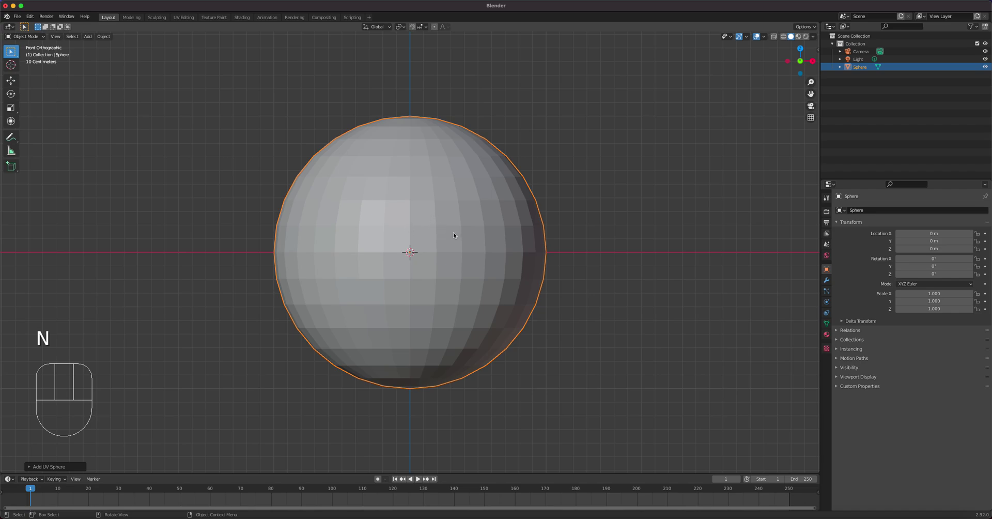
click(12, 108)
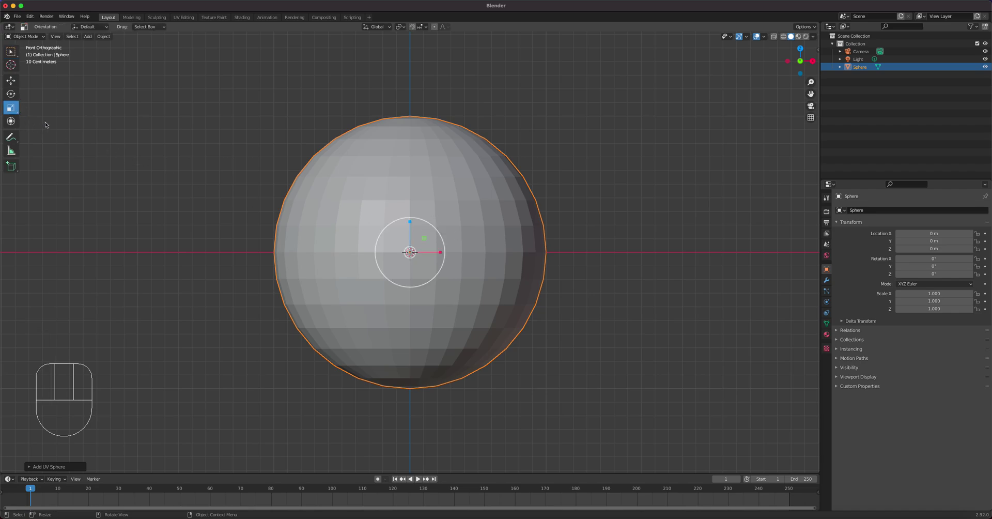
drag(410, 221, 410, 244)
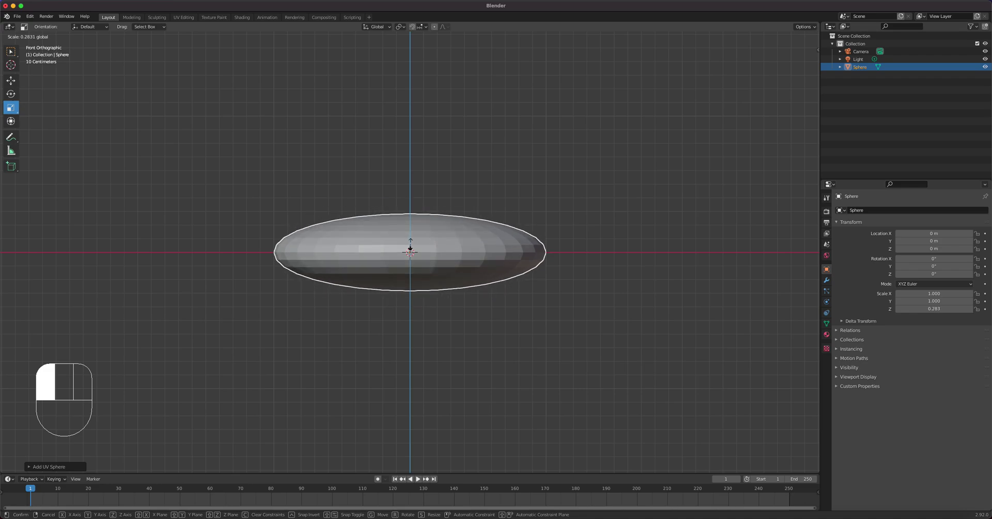
drag(410, 248, 411, 248)
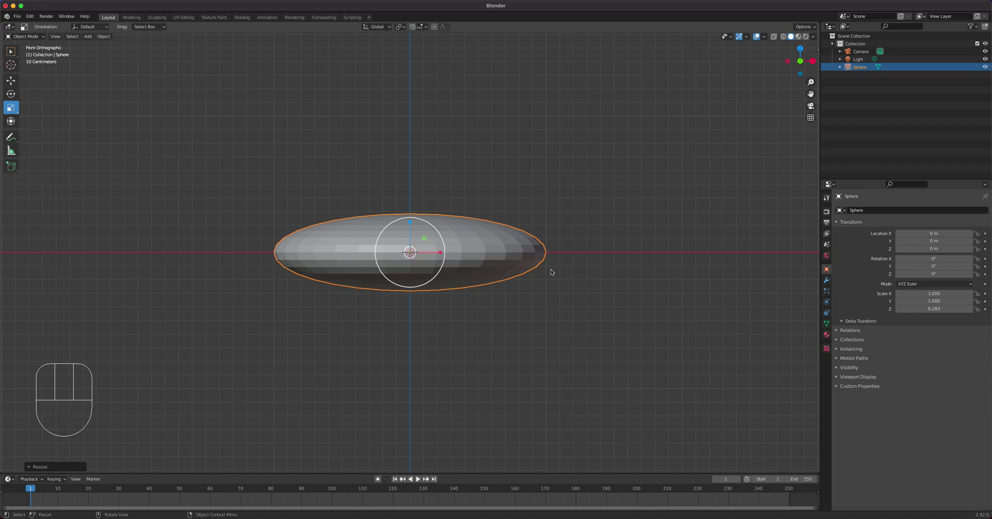
In Edit Mode, grow the selection nine times from the bottom pole vertex and scale that lower half to 0 along Z.
click(24, 37)
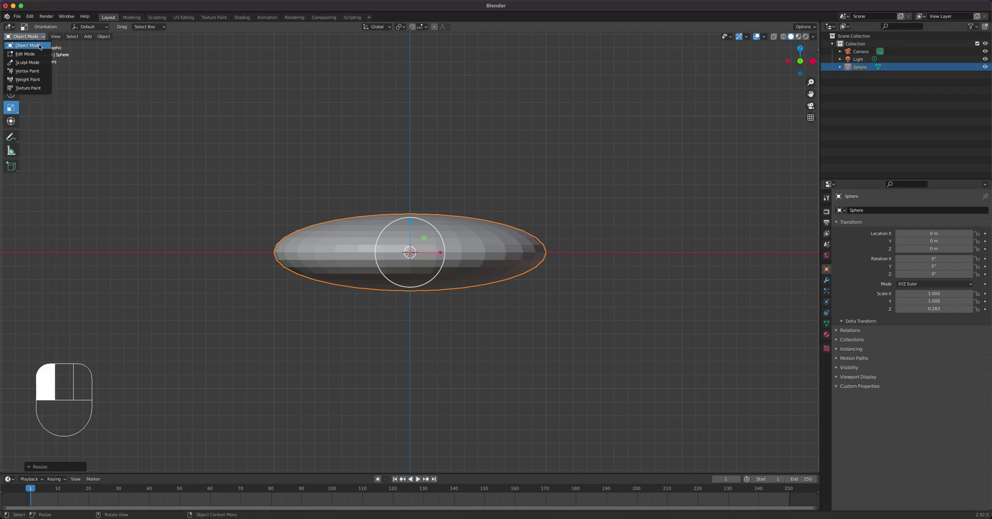
click(23, 48)
middle_drag(481, 284, 412, 288)
click(412, 287)
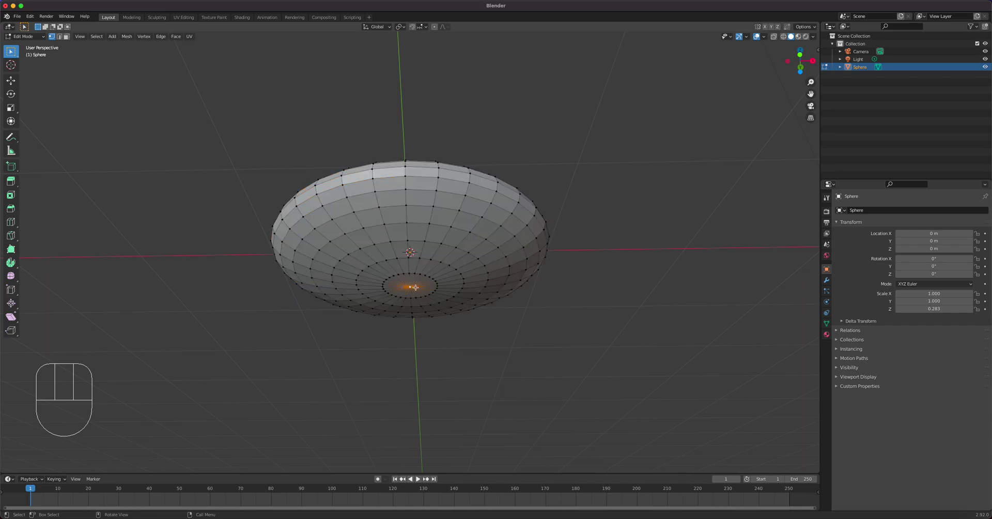
key(KP_1)
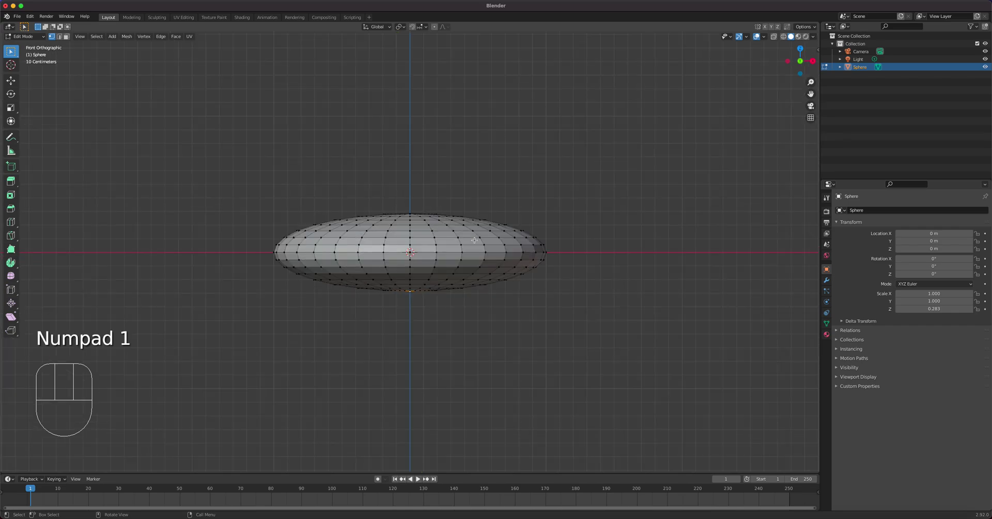
key(ctrl)
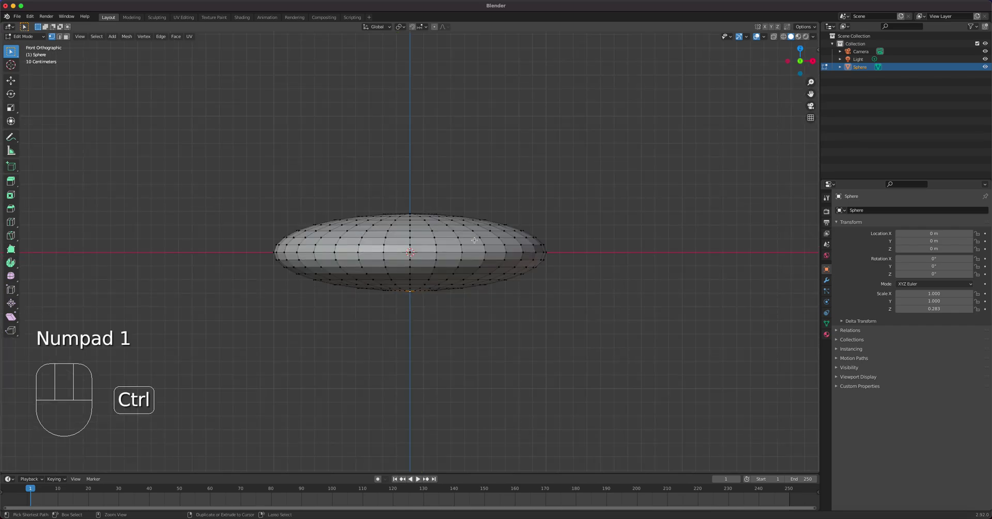
key(ctrl+KP_Add)
key(ctrl+KP_Add)
key(ctrl+KP_Add)
key(ctrl+KP_Add)
key(ctrl+KP_Add)
key(ctrl+KP_Add)
key(ctrl+KP_Add)
key(ctrl+KP_Add)
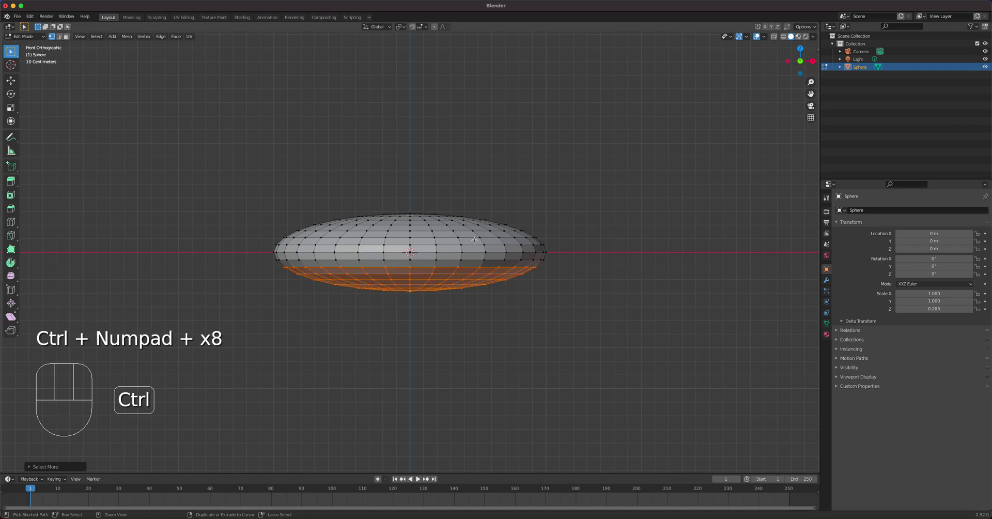
key(ctrl+KP_Add)
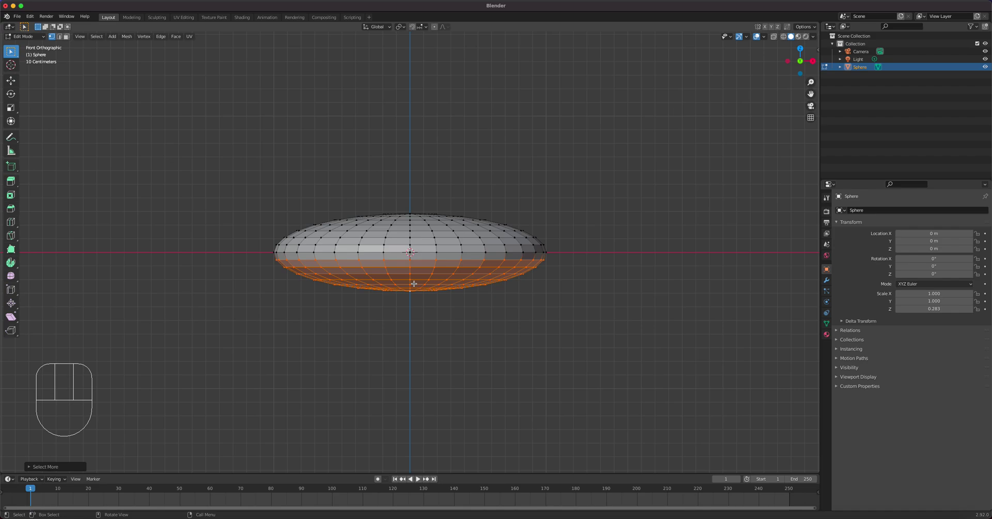
key(s)
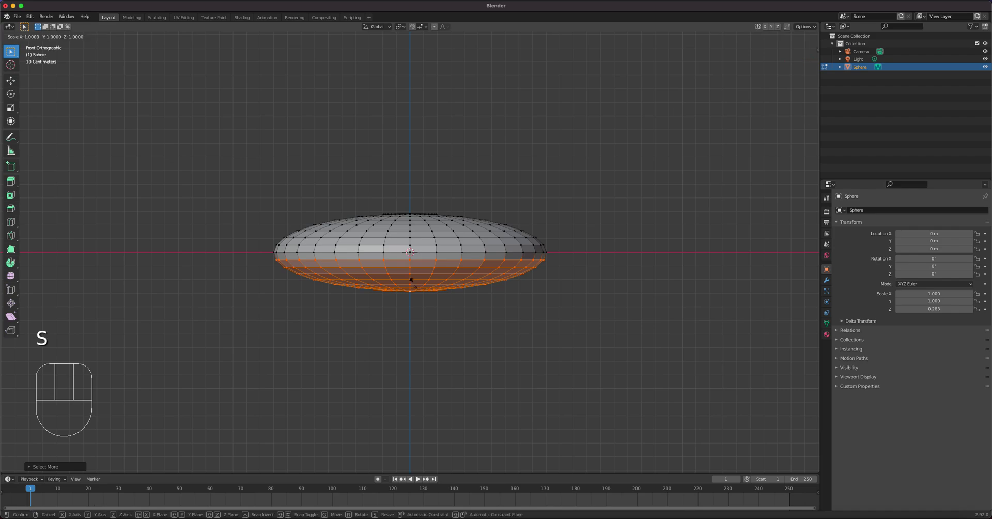
text(z)
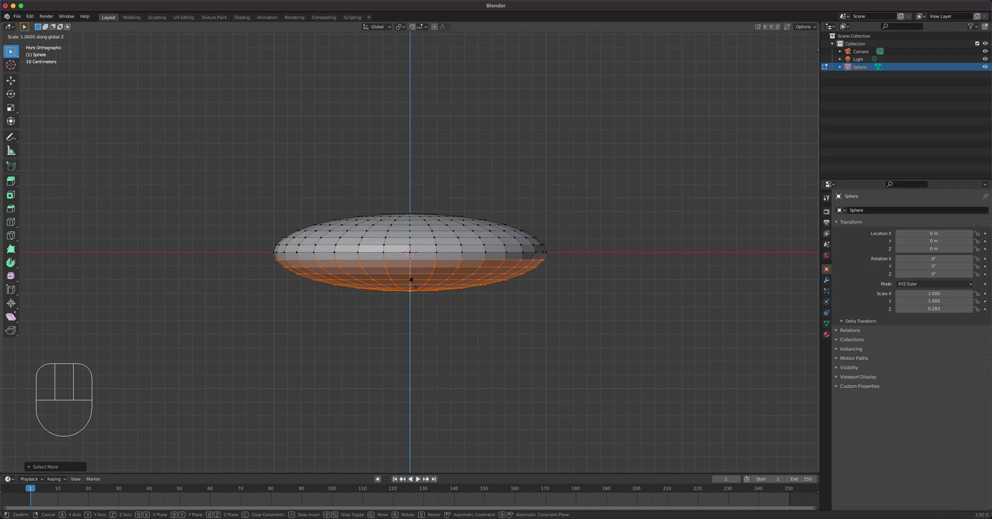
text(0)
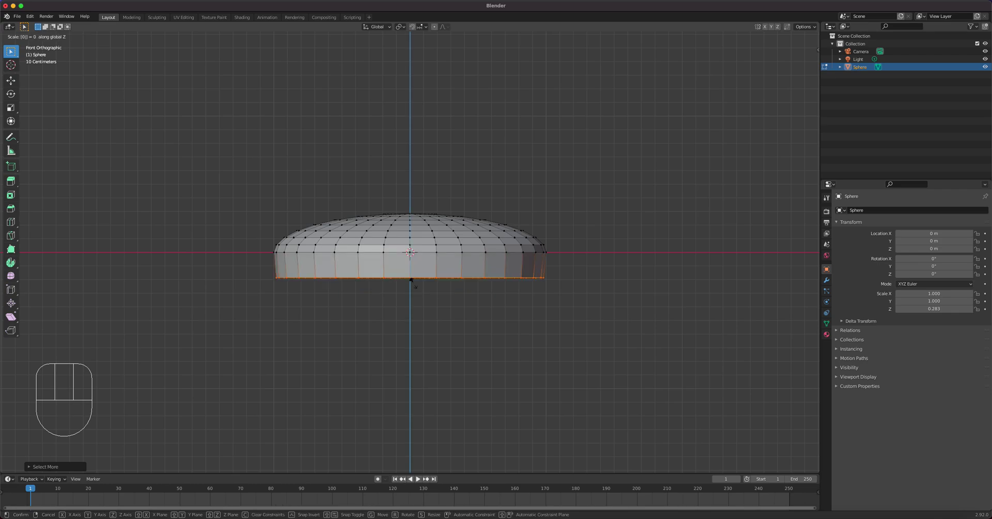
key(Return)
Move the flattened base up along Z until it sits close to the sphere's equator.
click(11, 80)
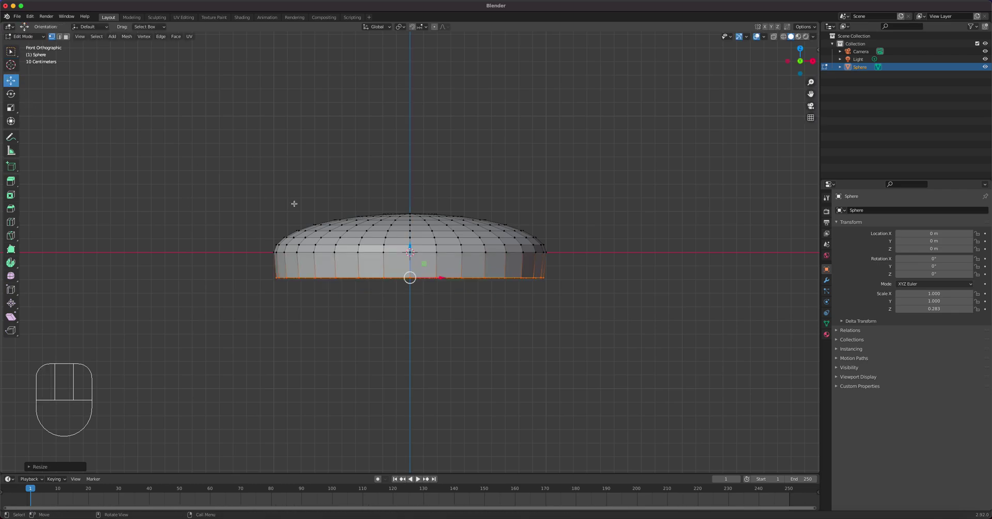
drag(411, 247, 412, 223)
Delete the faces of the top cap, selected by growing three times outward from the top pole vertex.
middle_drag(391, 207, 413, 212)
scroll(403, 273, up, 5)
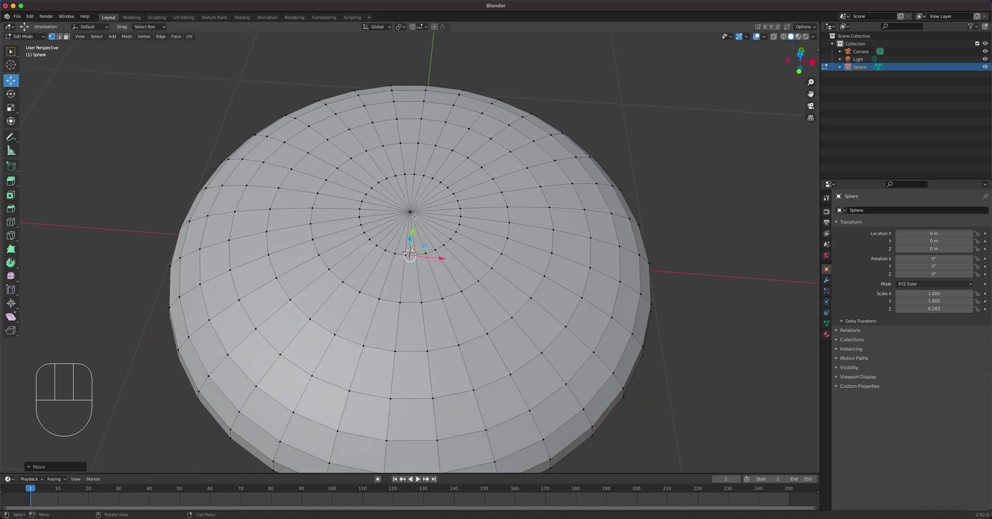
click(412, 212)
key(ctrl)
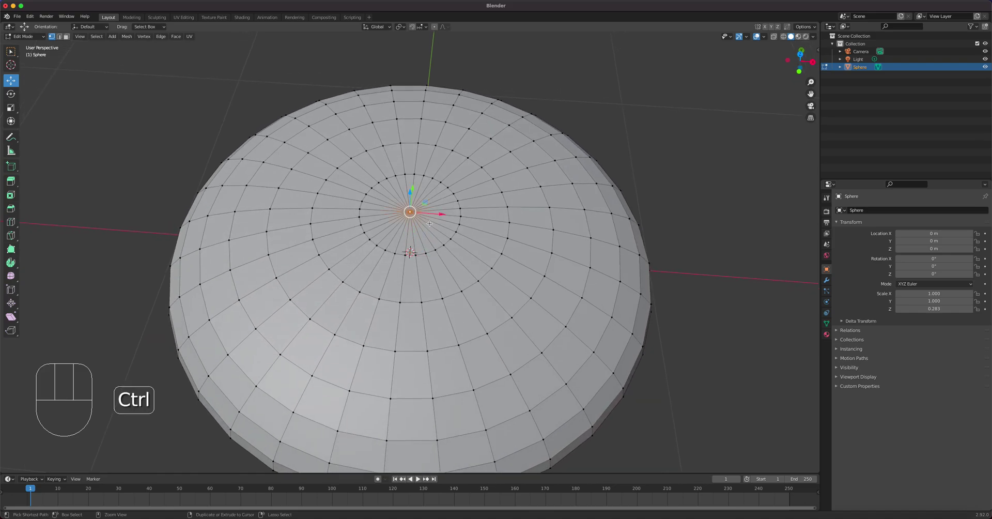
key(ctrl+KP_Add)
key(ctrl+KP_Add)
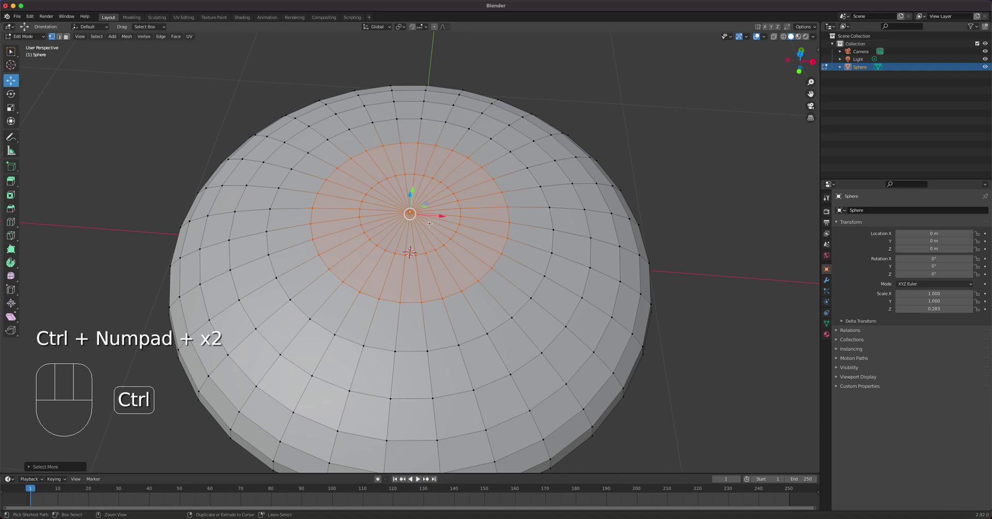
key(ctrl+KP_Add)
key(3)
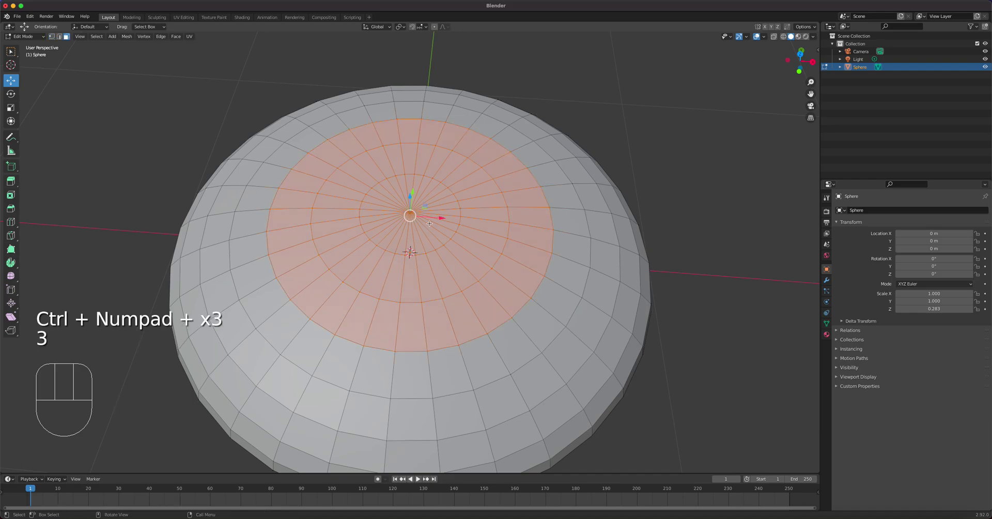
middle_drag(424, 238, 333, 237)
key(x)
click(411, 265)
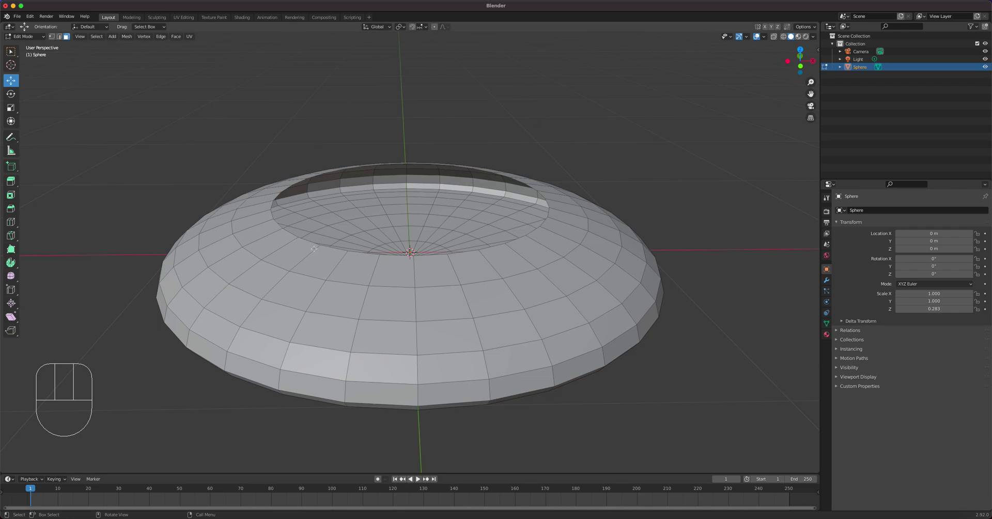
Extrude the edge loop around the top opening and raise it slightly along Z as a low rim.
key(2)
click(290, 232)
alt+click(289, 232)
middle_drag(289, 233, 384, 232)
key(e)
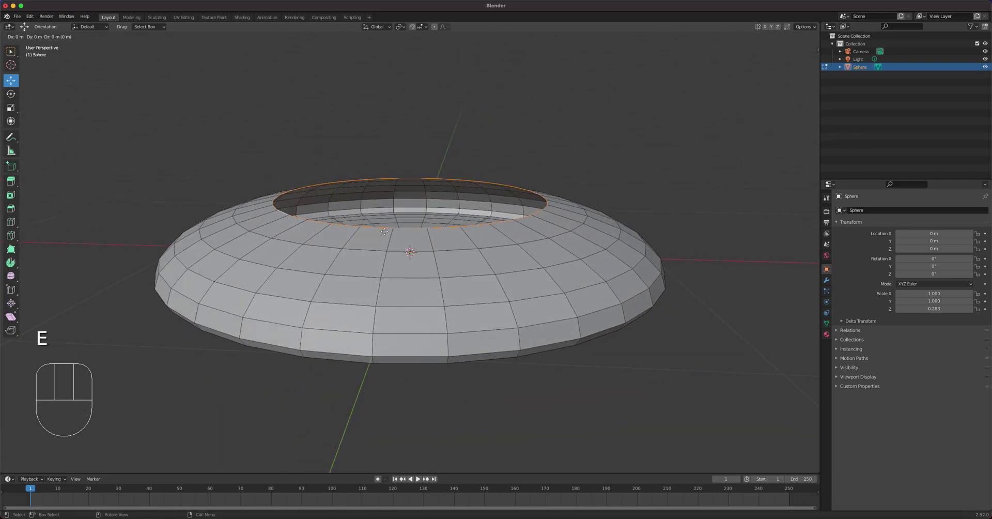
right_click(406, 164)
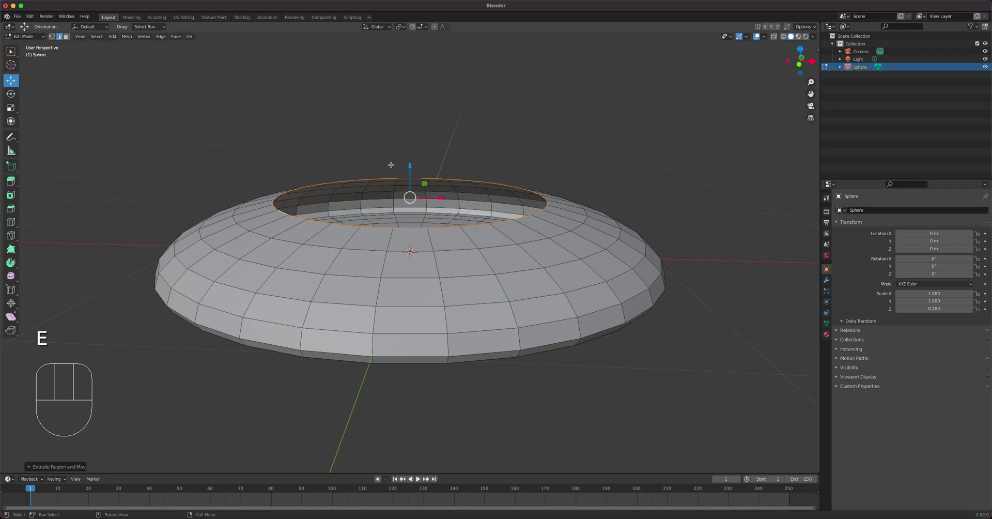
drag(409, 167, 409, 160)
middle_drag(409, 160, 498, 237)
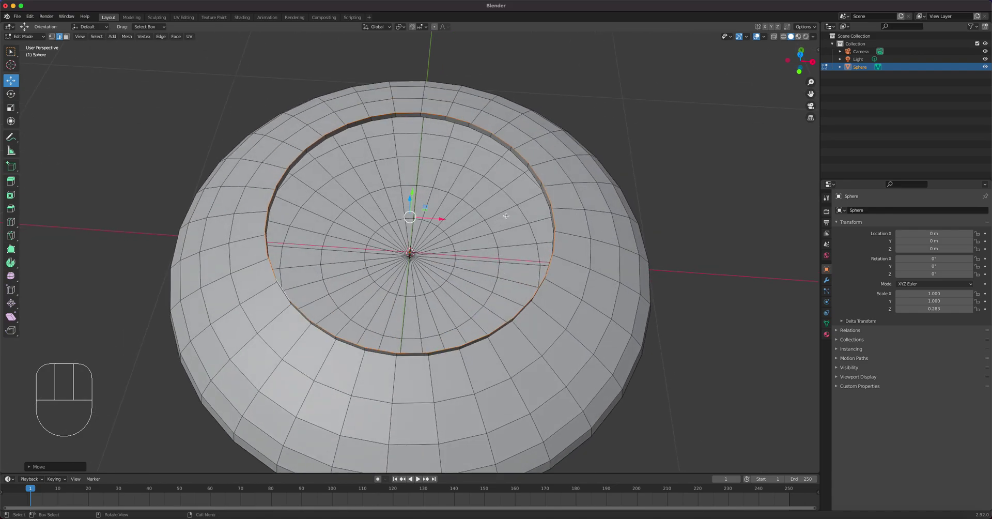
key(i)
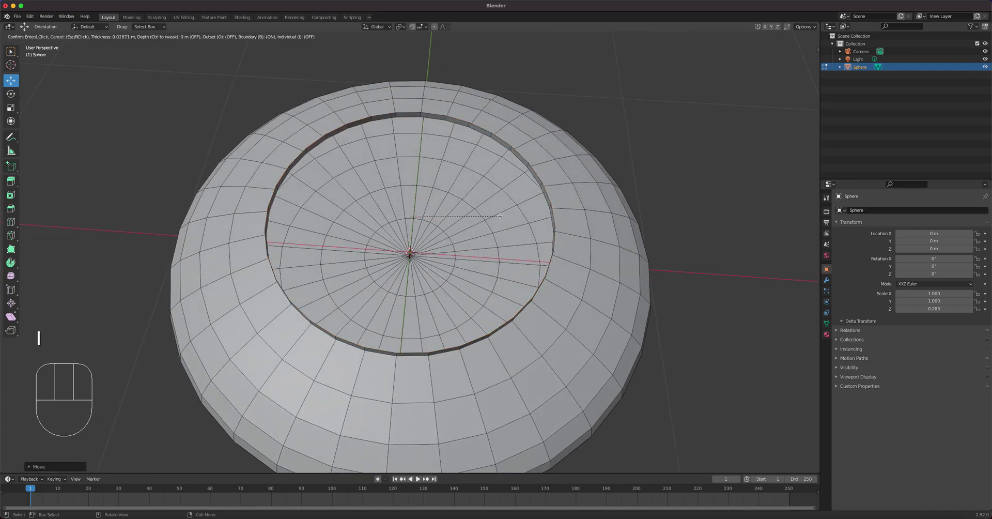
key(Escape)
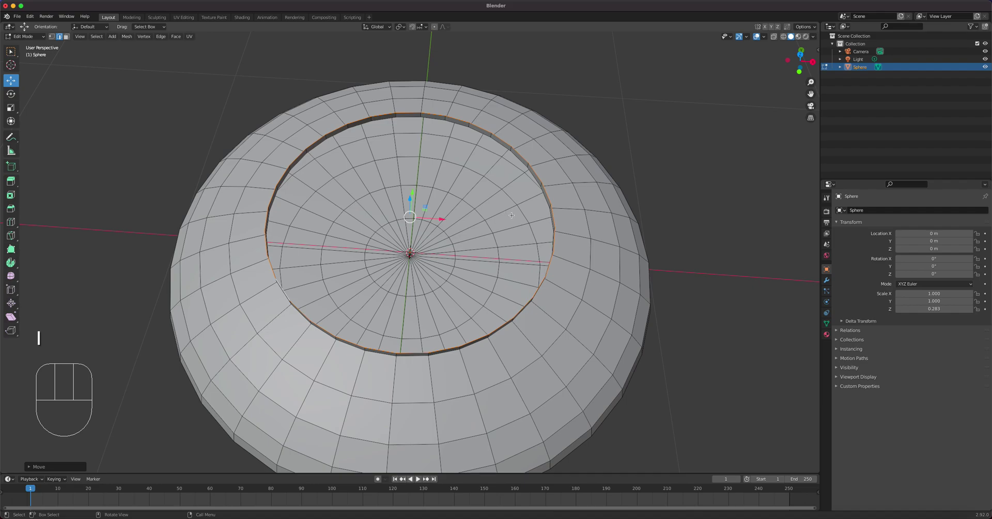
key(g)
key(Escape)
Extrude the rim's top edge loop inward by scaling it to about 0.95.
key(e)
key(s)
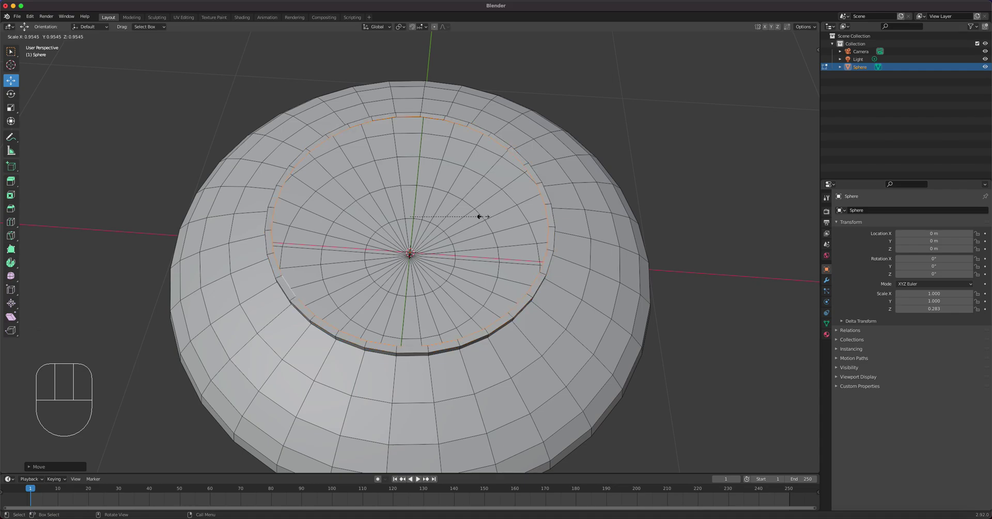
click(480, 217)
Extrude the rim's inner edge loop slightly downward along Z and return to Object Mode.
middle_drag(479, 216, 391, 211)
key(e)
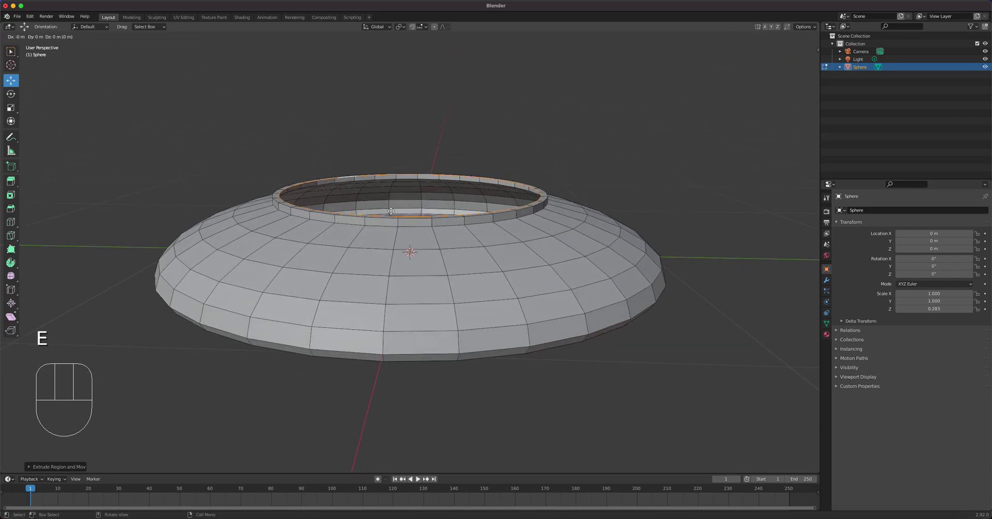
right_click(410, 166)
drag(409, 159, 409, 166)
middle_drag(409, 165, 527, 194)
middle_drag(290, 205, 378, 162)
mouse_move(450, 225)
middle_down()
mouse_move(447, 204)
mouse_move(445, 235)
middle_up()
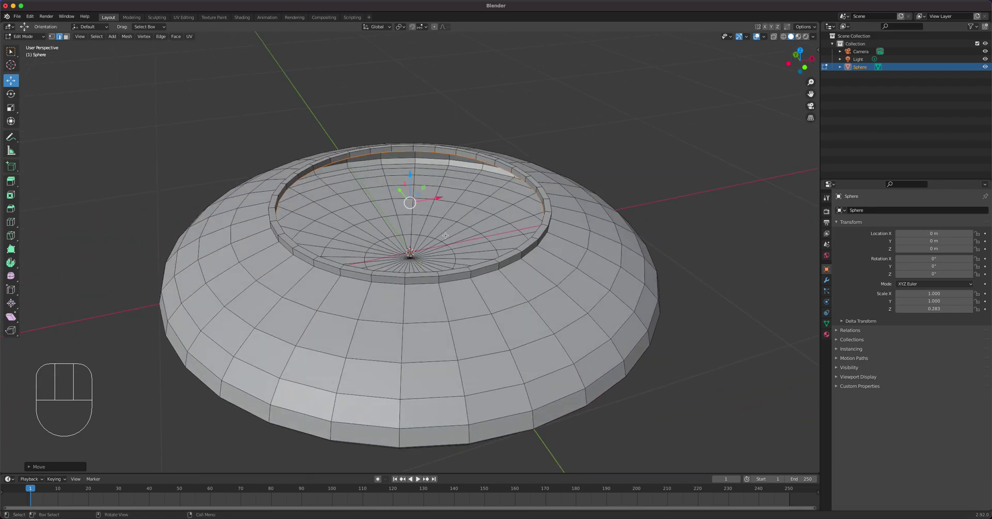
key(Tab)
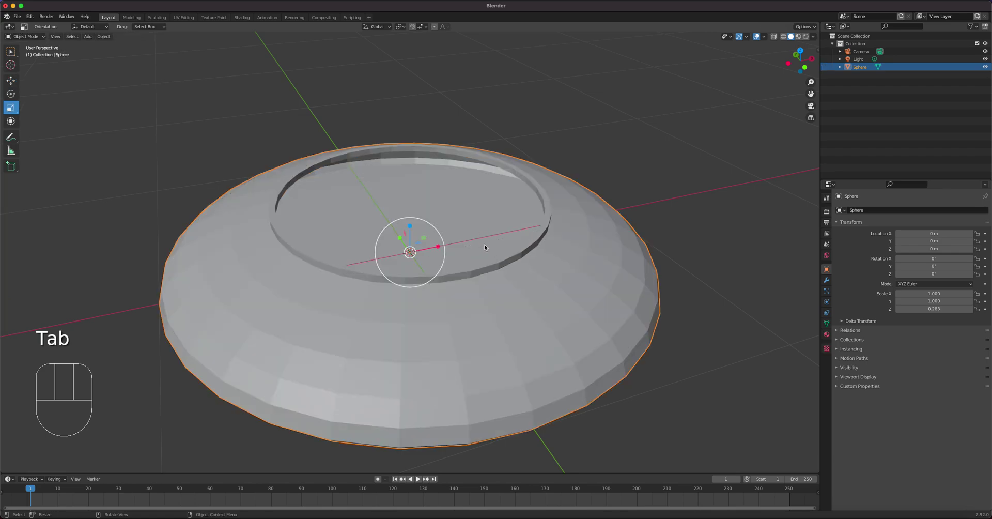
Add a second UV sphere at the saucer's centre and scale it uniformly to about 0.586.
key(shift+a)
mouse_move(488, 247)
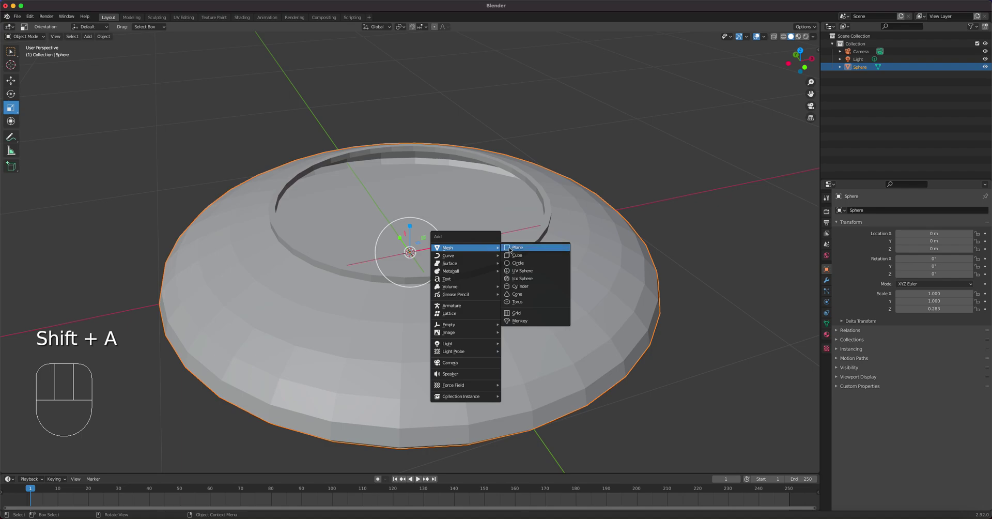
click(534, 270)
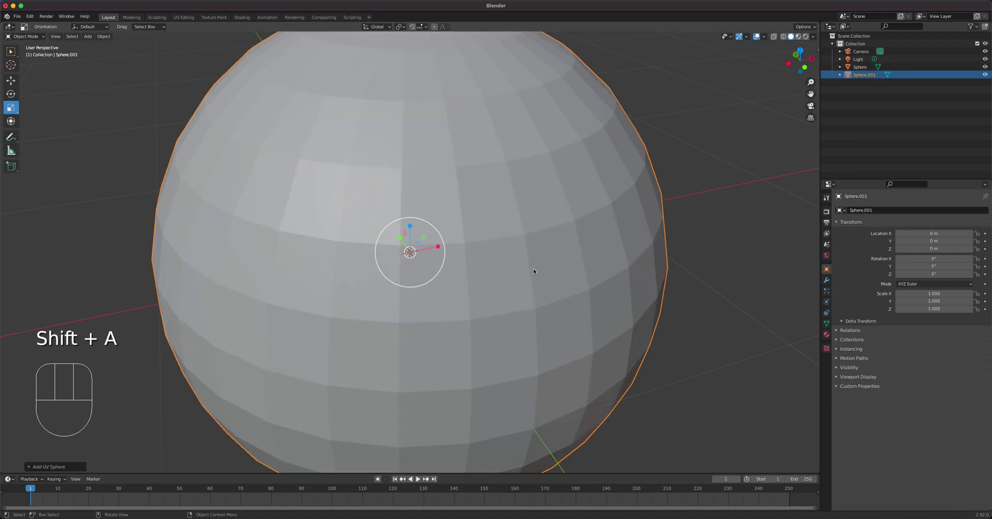
key(KP_1)
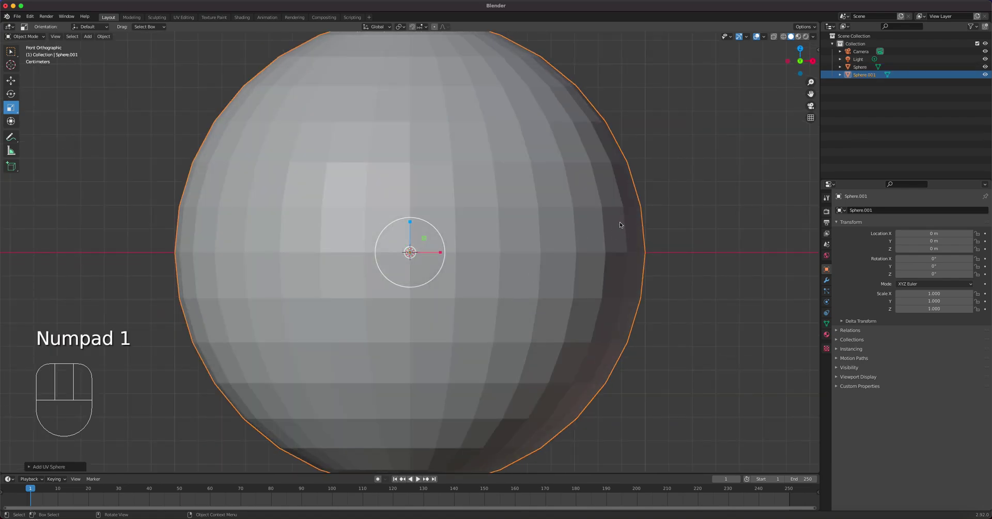
key(s)
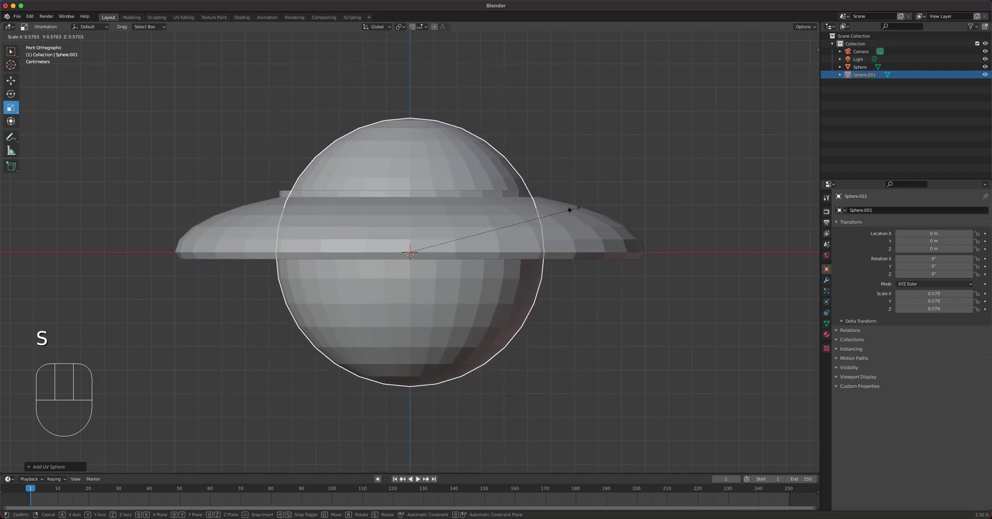
click(576, 209)
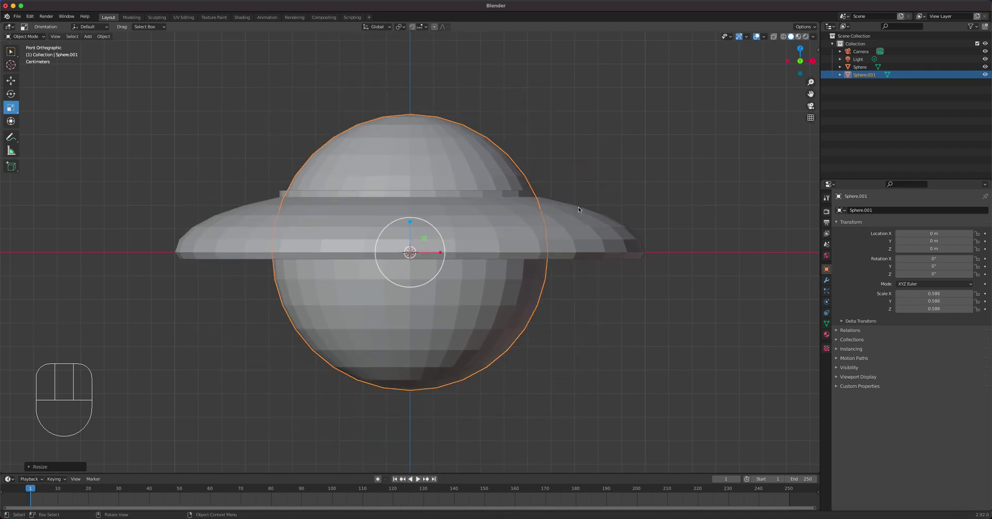
Raise the new sphere to about 0.12 m along Z and reduce its uniform scale to about 0.555.
click(11, 80)
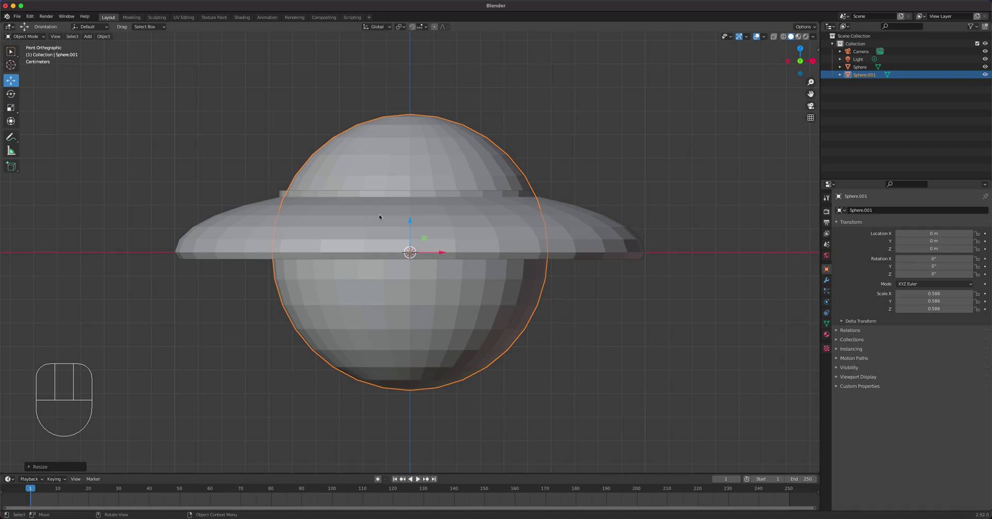
drag(409, 222, 410, 191)
scroll(488, 202, up, 3)
middle_drag(488, 201, 514, 215)
key(s)
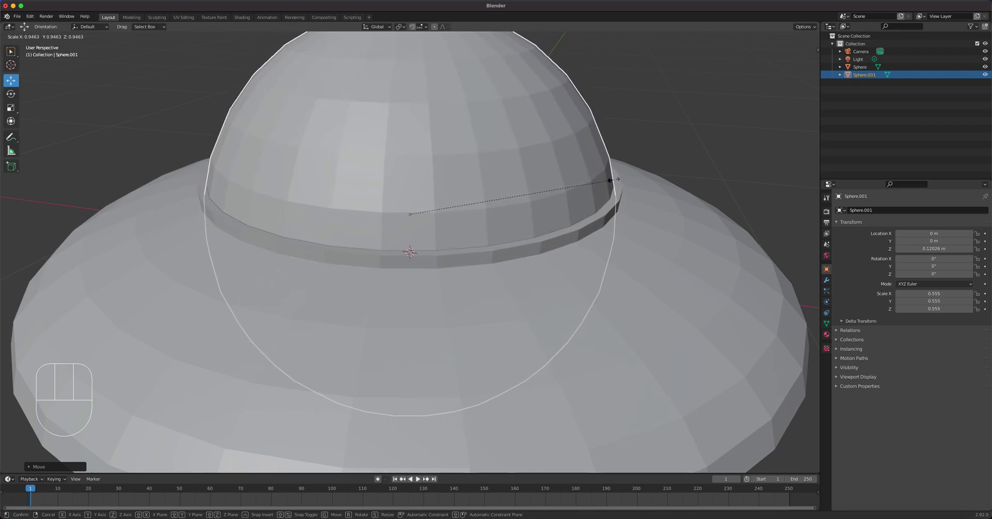
click(609, 180)
Fit the dome sphere inside the saucer's rim with a Z location of about 0.1425 m and a uniform scale of about 0.544.
click(798, 37)
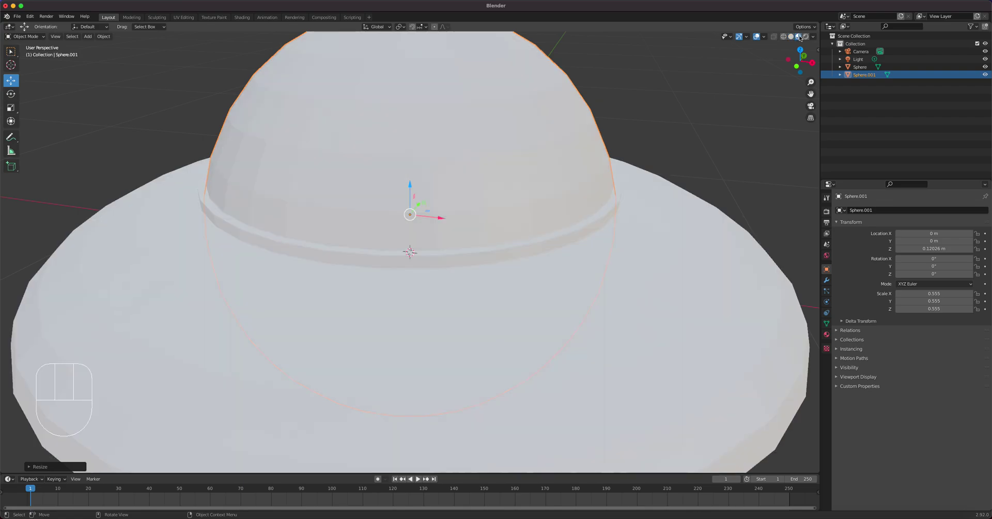
click(791, 37)
mouse_move(715, 95)
middle_down()
mouse_move(665, 153)
mouse_move(698, 140)
mouse_move(636, 184)
middle_up()
key(s)
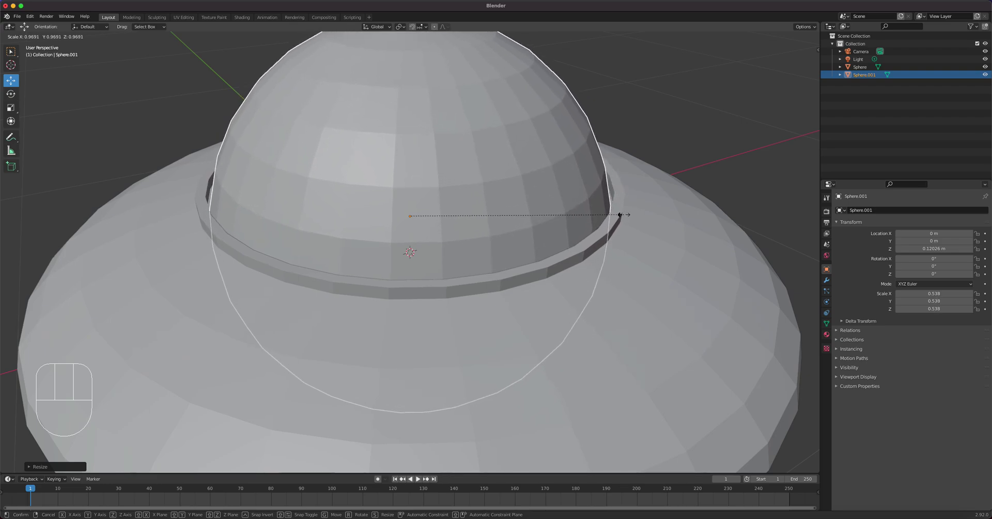
click(626, 212)
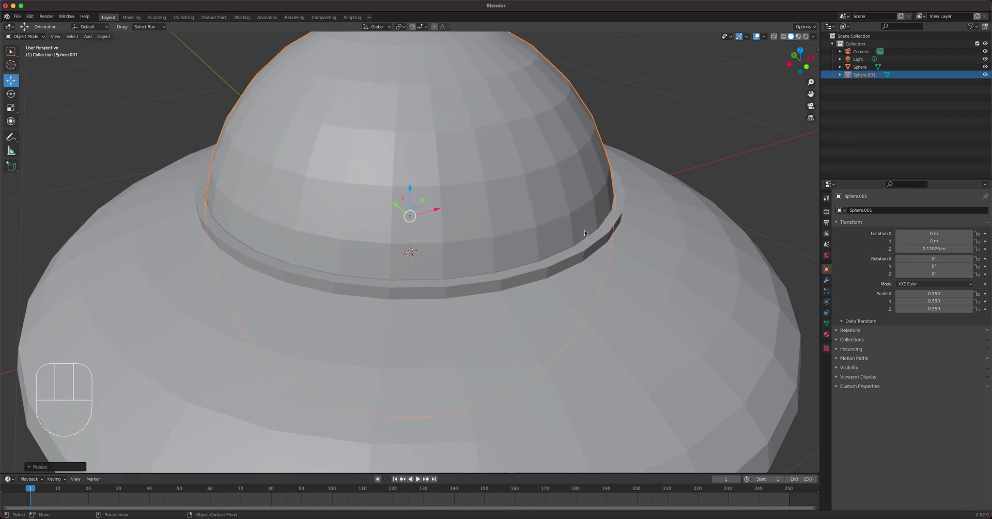
drag(414, 190, 410, 174)
drag(410, 177, 448, 206)
key(s)
click(696, 228)
Delete the dome sphere's lower faces, selected with X-ray on by growing repeatedly from the bottom pole vertex up to the saucer's rim.
middle_drag(609, 226, 484, 283)
key(Tab)
key(1)
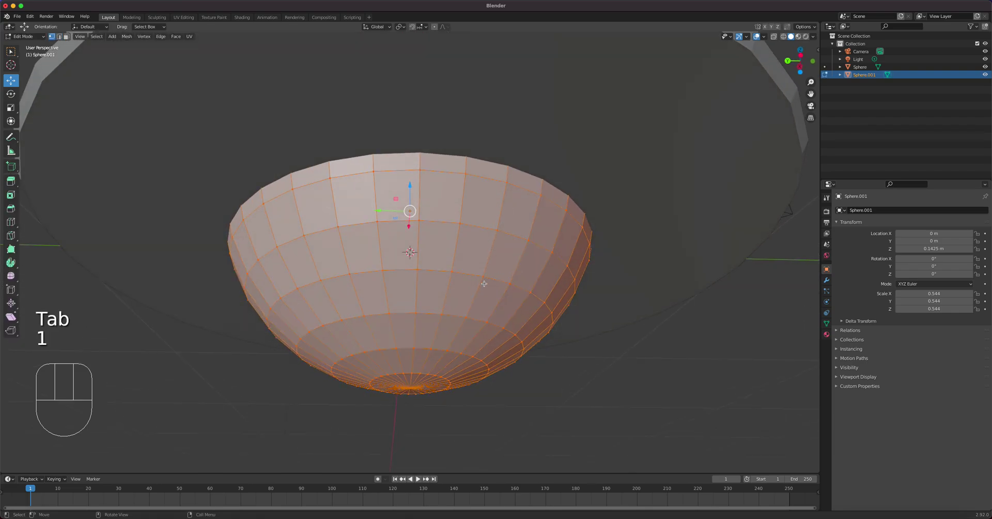
click(409, 391)
key(ctrl+KP_Add)
middle_drag(533, 279, 533, 326)
scroll(533, 326, down, 5)
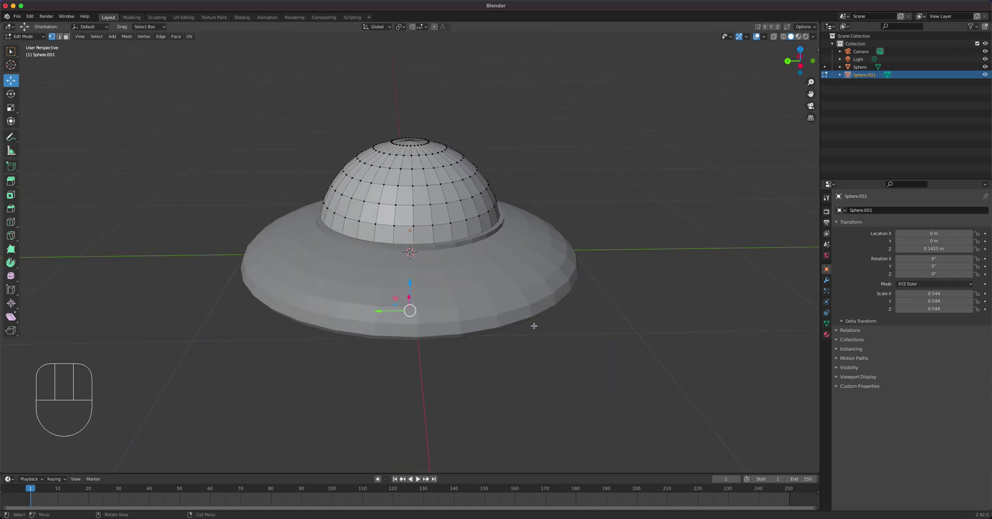
click(776, 37)
key(ctrl+KP_Add)
key(ctrl+KP_Add)
key(ctrl+KP_Add)
key(ctrl+KP_Add)
key(ctrl+KP_Add)
key(ctrl+KP_Add)
key(ctrl+KP_Add)
key(ctrl+KP_Add)
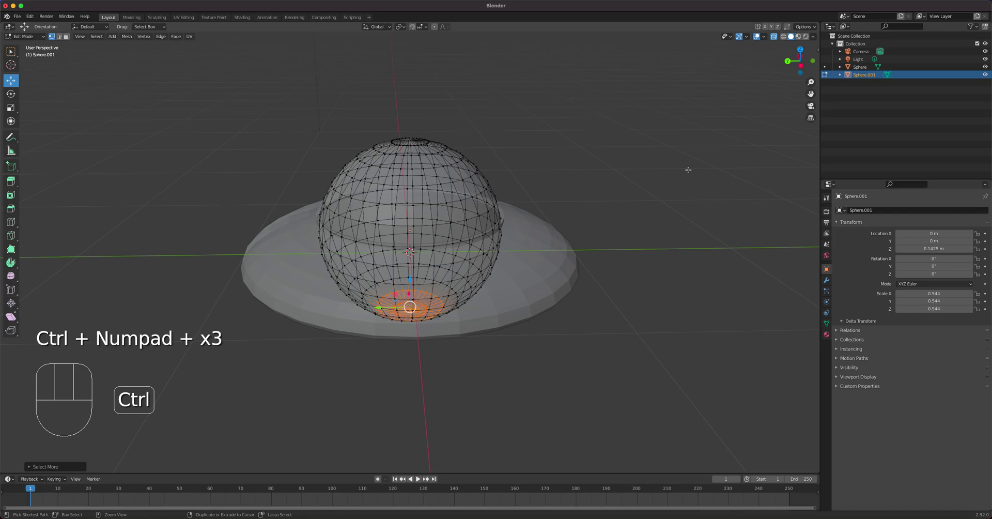
key(ctrl+KP_Add)
key(ctrl+KP_Add)
key(ctrl+KP_Add)
key(ctrl+KP_Add)
key(ctrl+KP_Add)
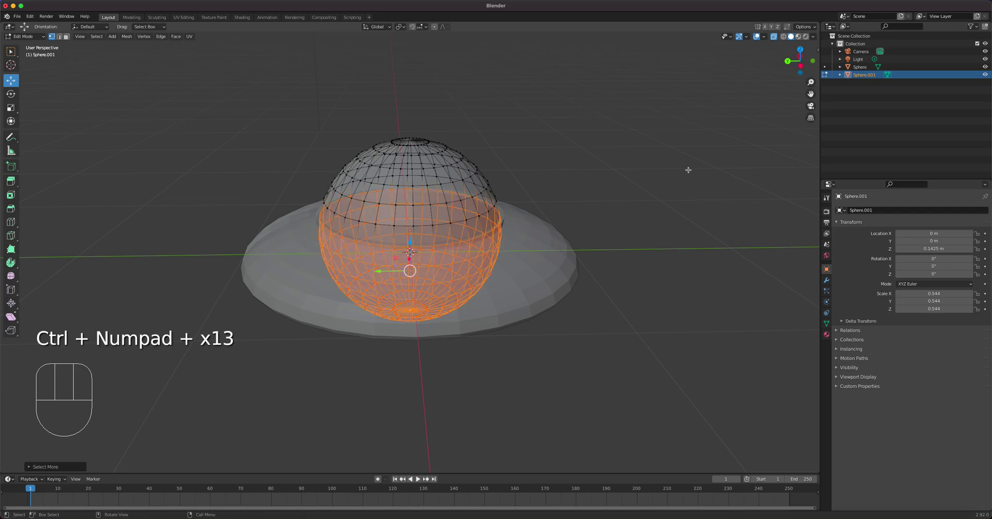
mouse_move(508, 180)
middle_down()
mouse_move(516, 163)
mouse_move(510, 169)
middle_up()
scroll(460, 184, up, 5)
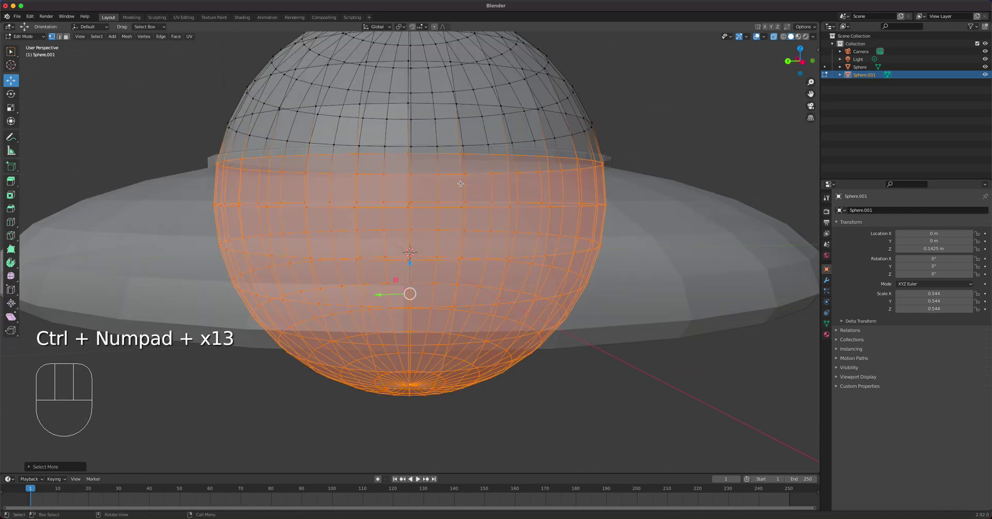
middle_drag(391, 174, 402, 179)
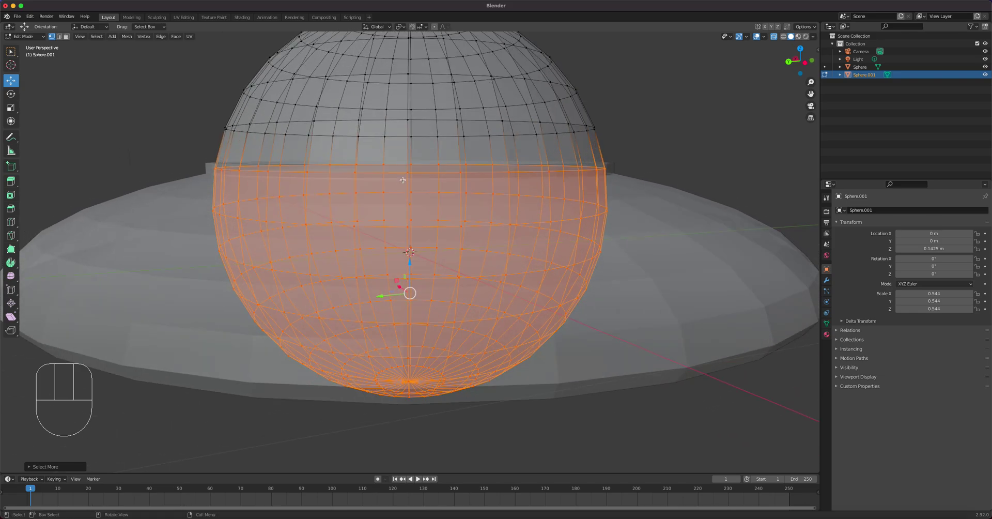
key(3)
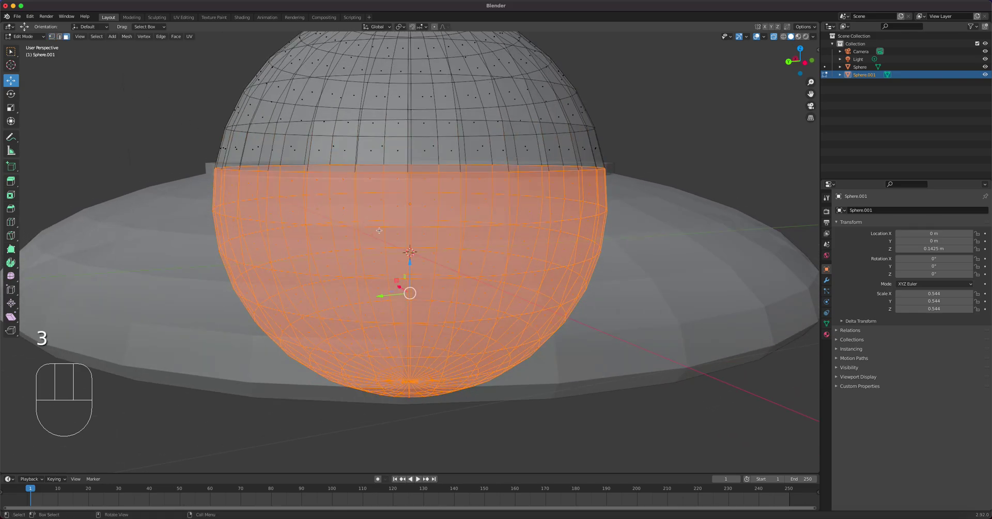
key(x)
click(379, 231)
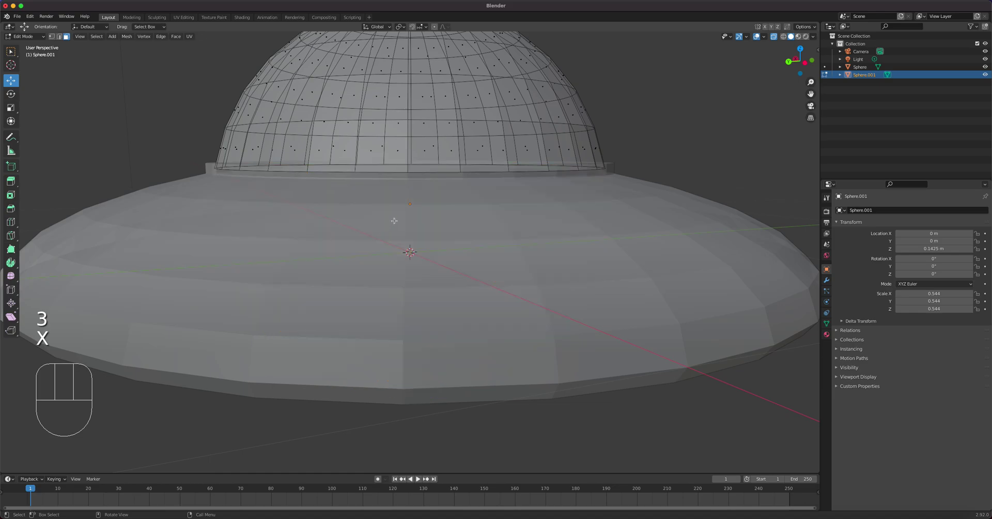
Return to Object Mode and turn off the X-ray display.
key(Tab)
middle_drag(428, 191, 411, 164)
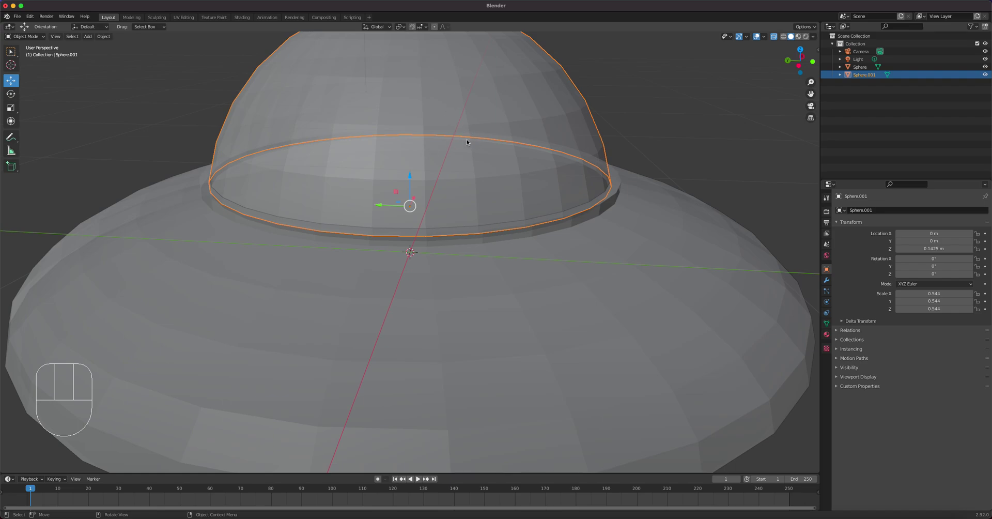
scroll(562, 257, down, 3)
middle_drag(561, 257, 502, 227)
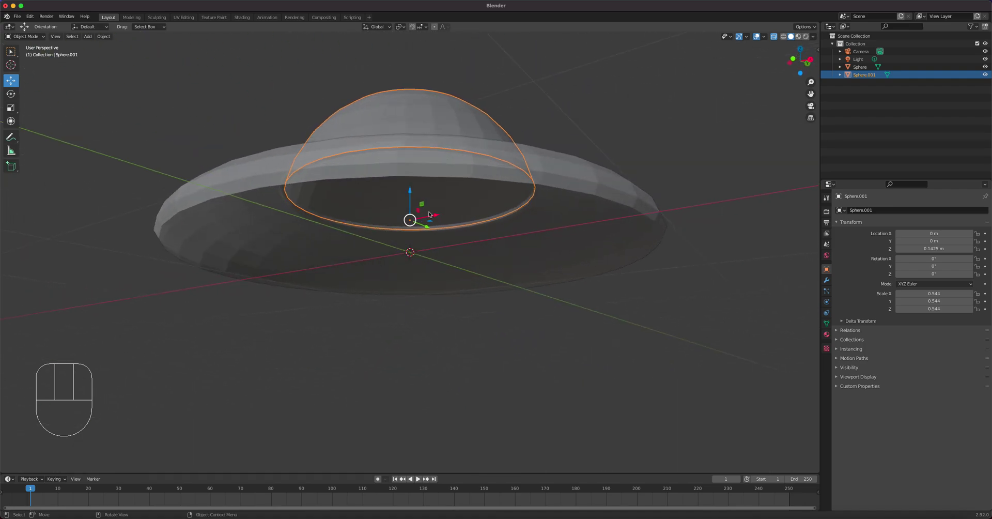
click(773, 36)
Dissolve the edges at the centre of the saucer's underside, selected by growing three times from the bottom pole vertex.
middle_drag(564, 186, 563, 206)
click(568, 202)
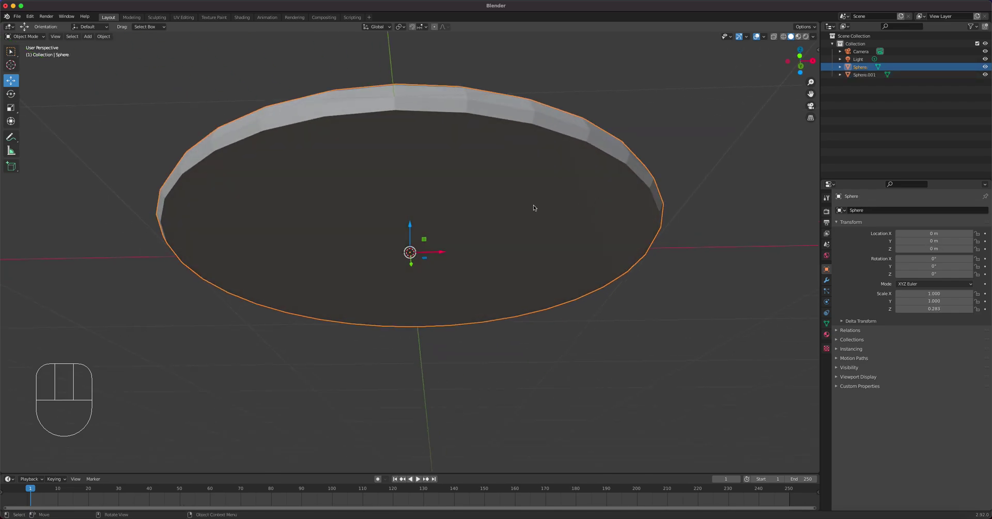
key(Tab)
middle_drag(514, 228, 513, 222)
middle_drag(460, 256, 462, 234)
middle_drag(366, 189, 411, 269)
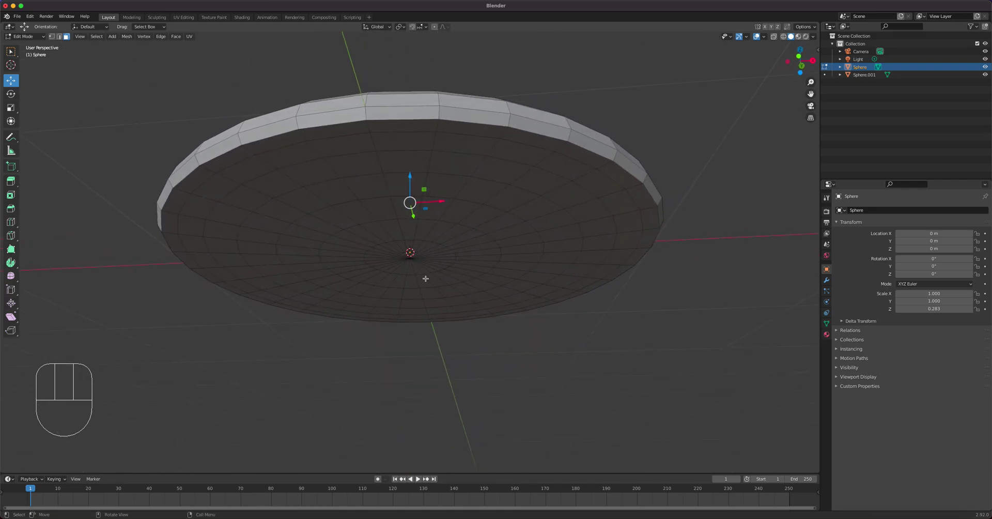
scroll(434, 264, up, 3)
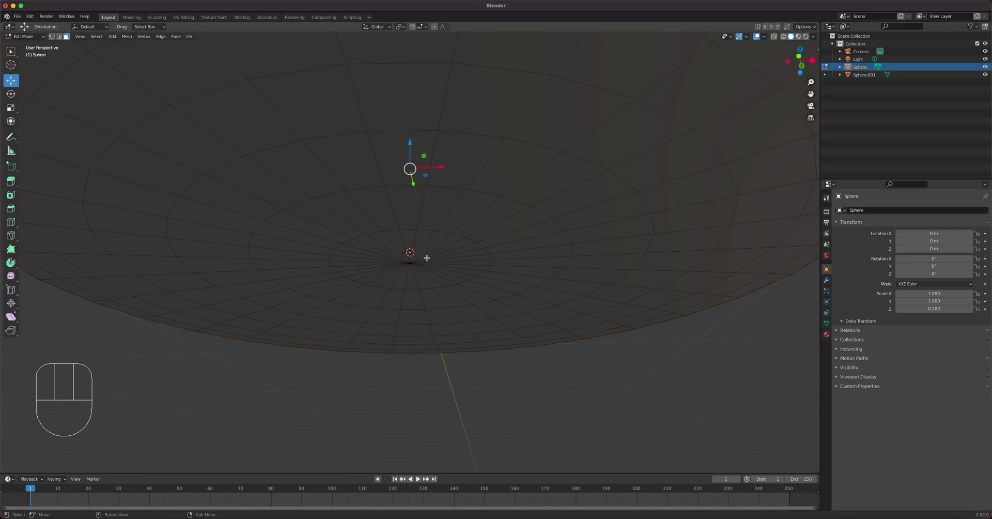
key(1)
click(424, 257)
key(ctrl+KP_Add)
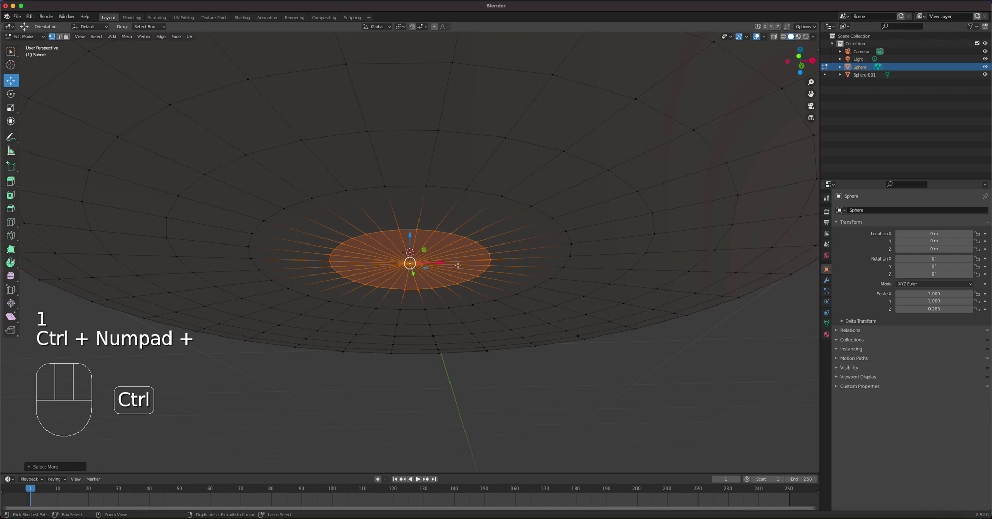
key(ctrl+KP_Add)
scroll(361, 211, down, 5)
scroll(361, 210, up, 5)
key(ctrl+KP_Add)
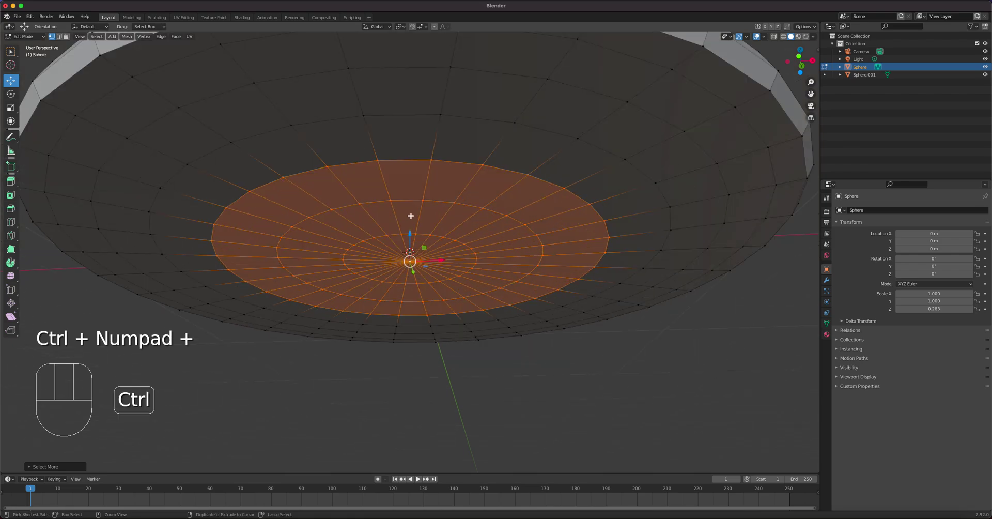
key(2)
middle_drag(437, 235, 436, 222)
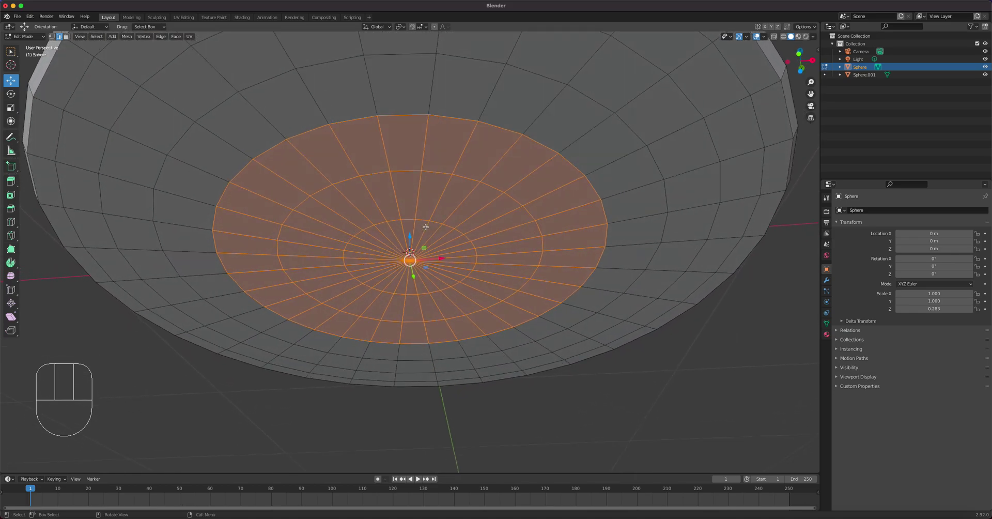
key(x)
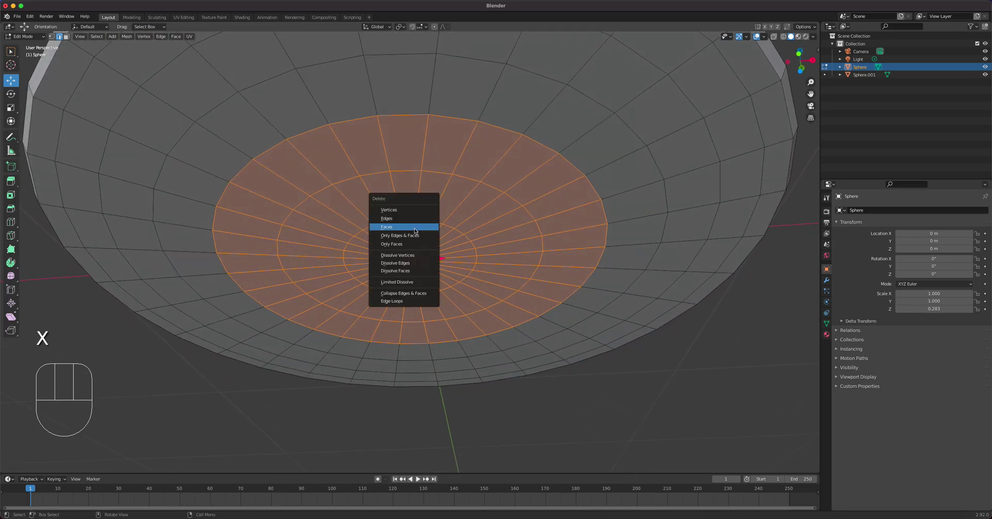
click(408, 262)
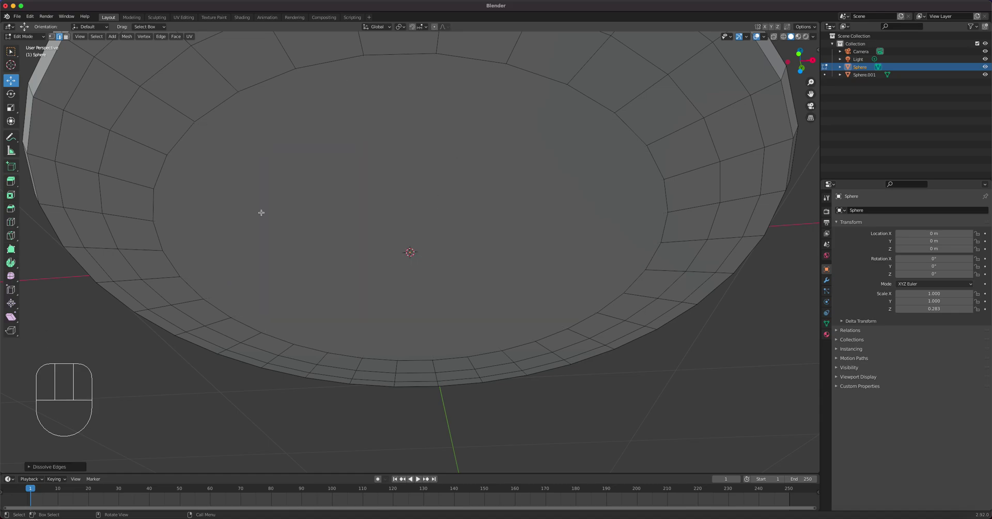
Extrude the large round face on the saucer's underside slightly downward.
middle_drag(462, 180, 457, 145)
middle_drag(427, 235, 409, 260)
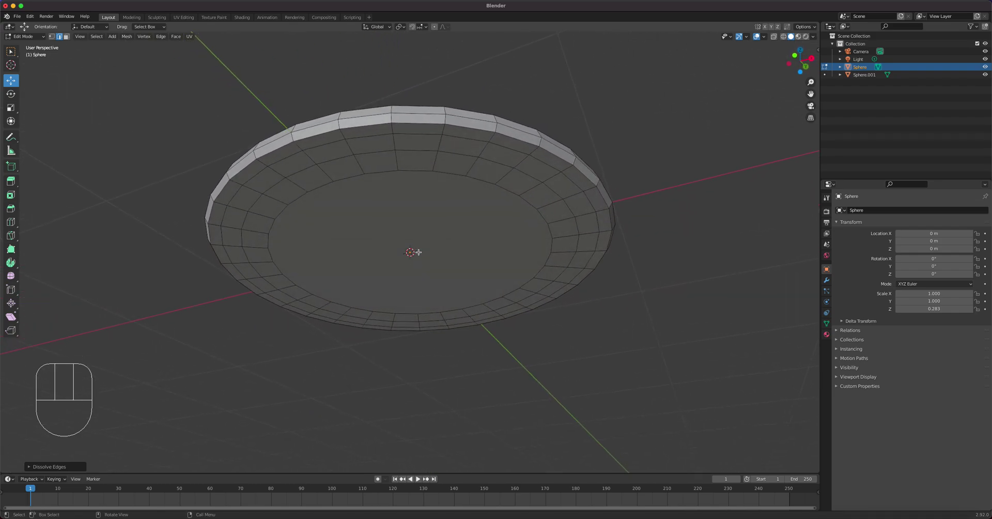
key(3)
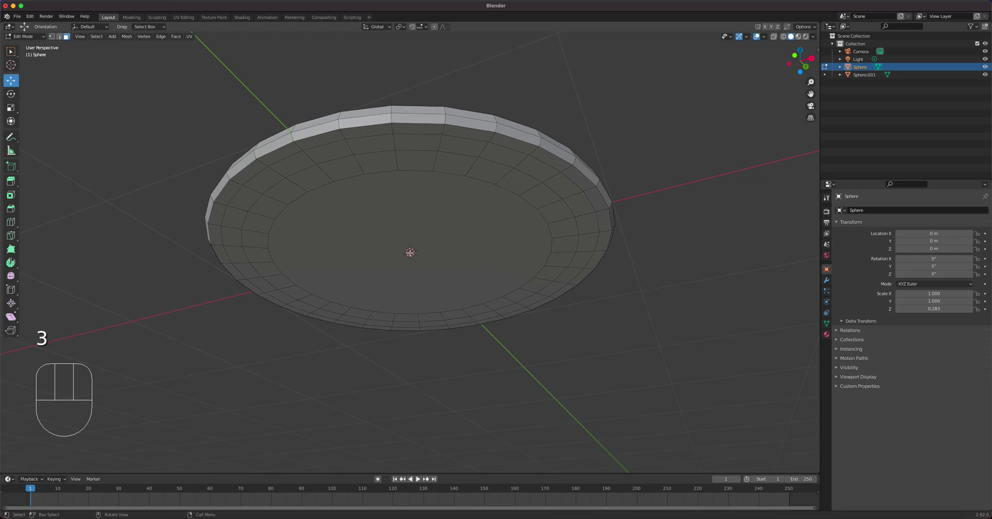
click(410, 252)
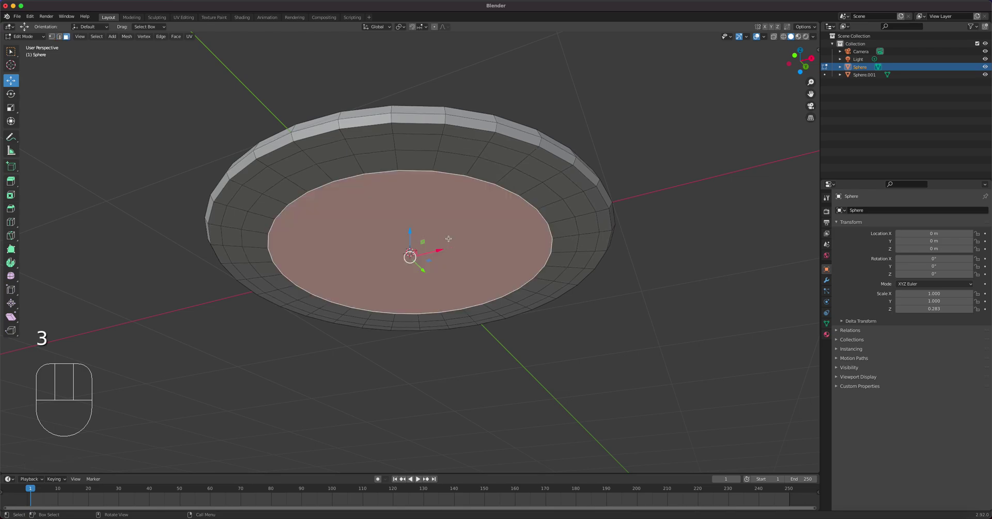
key(e)
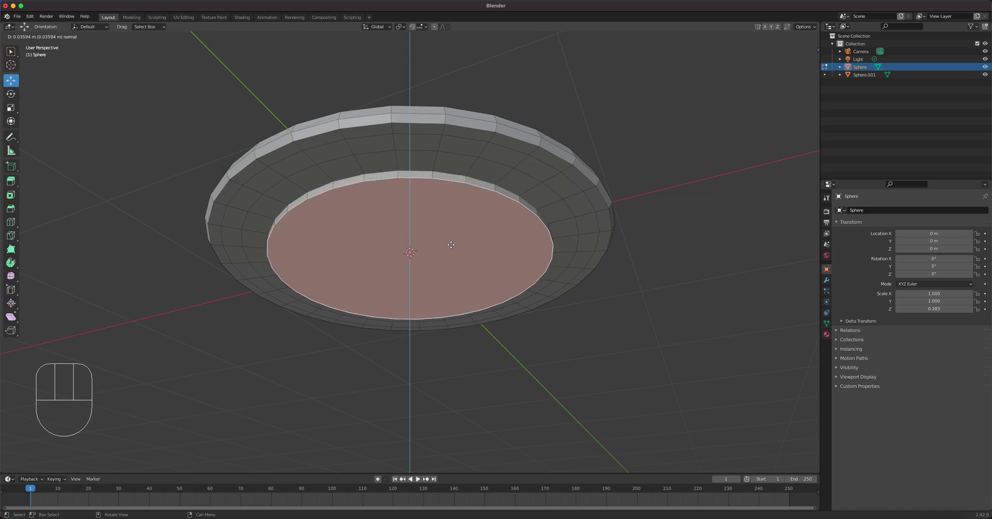
click(472, 243)
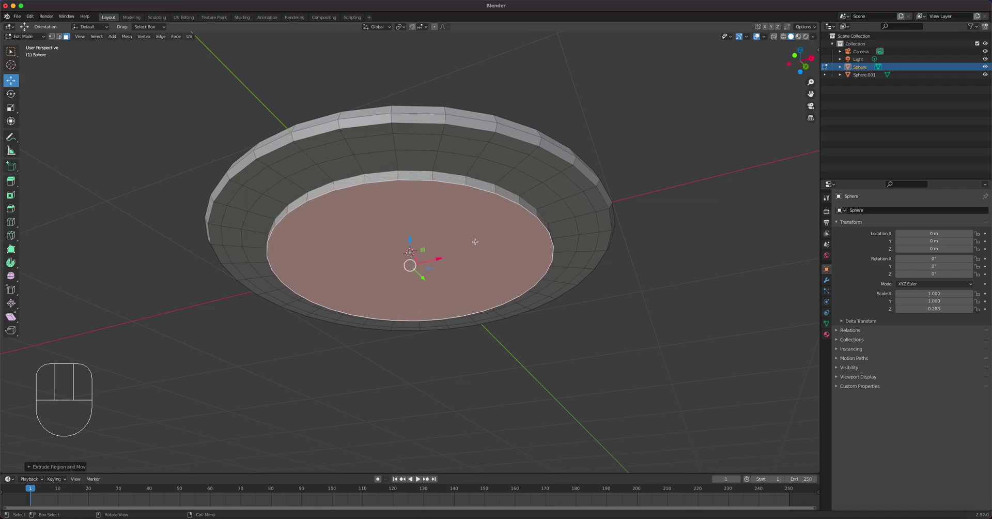
Inset the round face on the saucer's underside by about 0.04 m and extrude it slightly inward.
key(i)
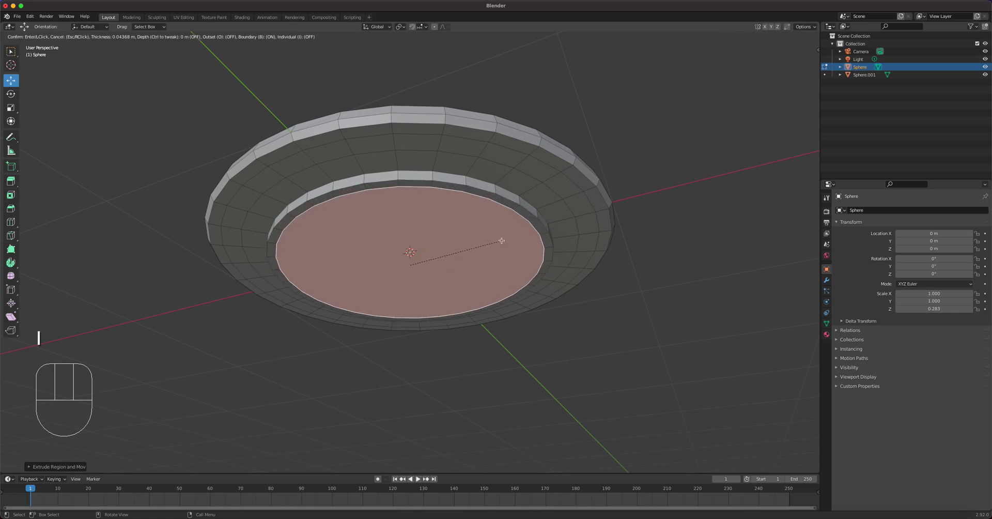
click(491, 249)
key(e)
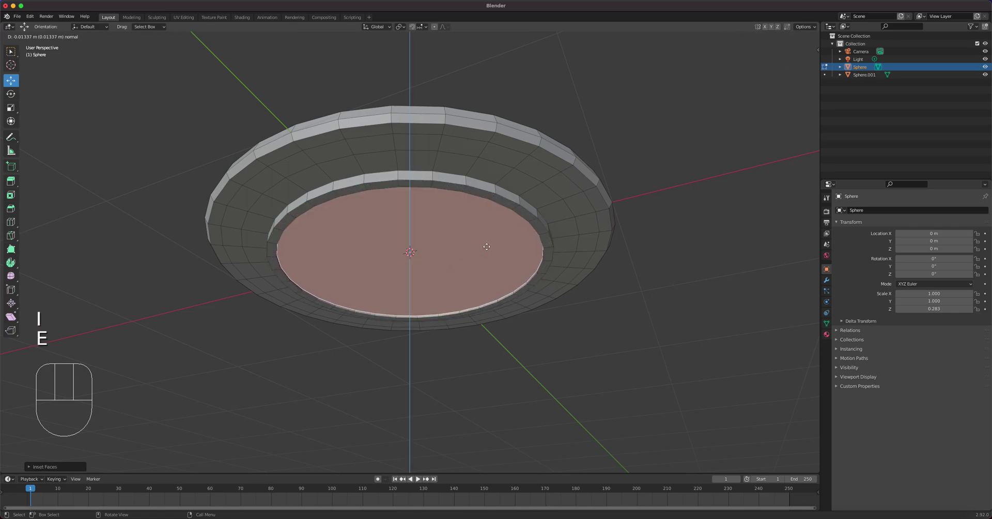
click(460, 224)
In top view, inset four evenly spaced two-by-two face blocks on the saucer's upper surface, centred on the X and Y axes, by about 0.07 m.
middle_drag(460, 224, 447, 272)
scroll(465, 247, down, 5)
scroll(446, 272, up, 3)
middle_drag(450, 305, 449, 300)
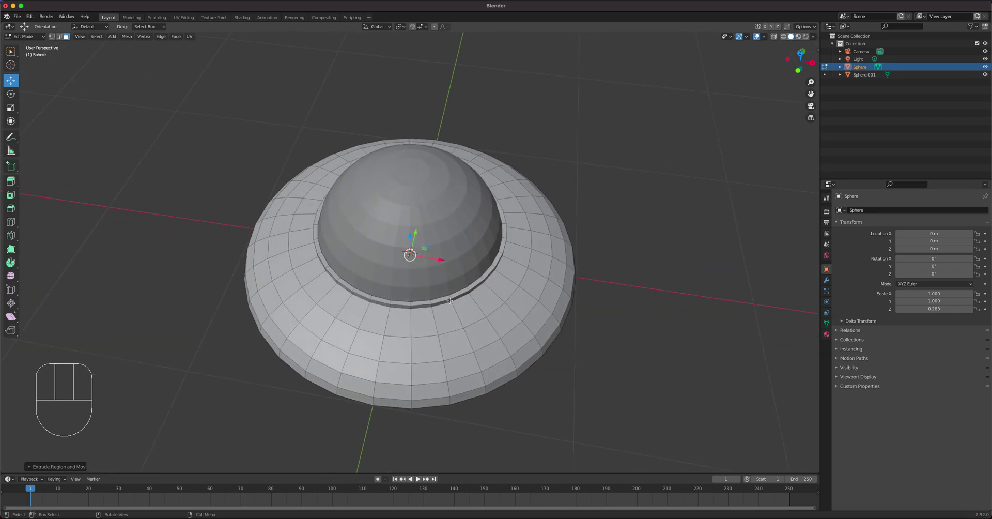
key(KP_7)
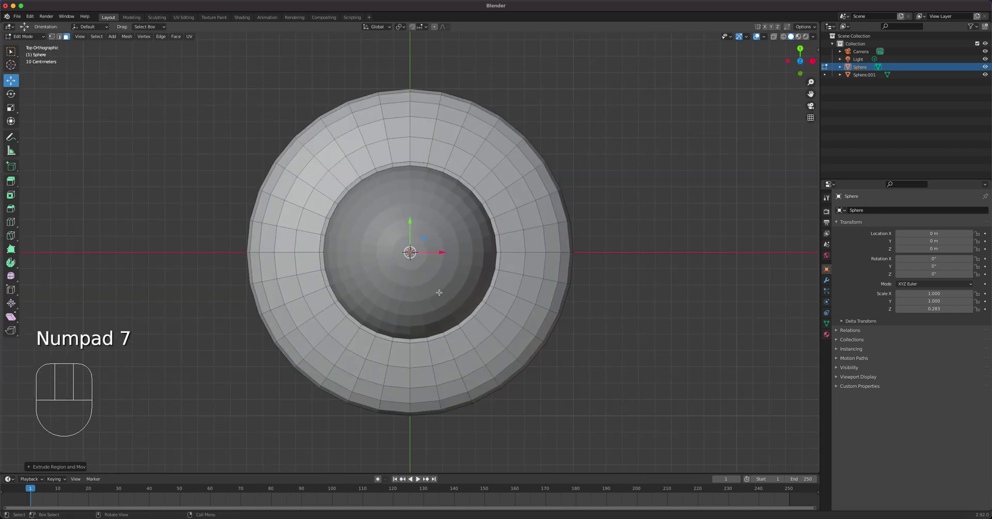
key(3)
click(421, 118)
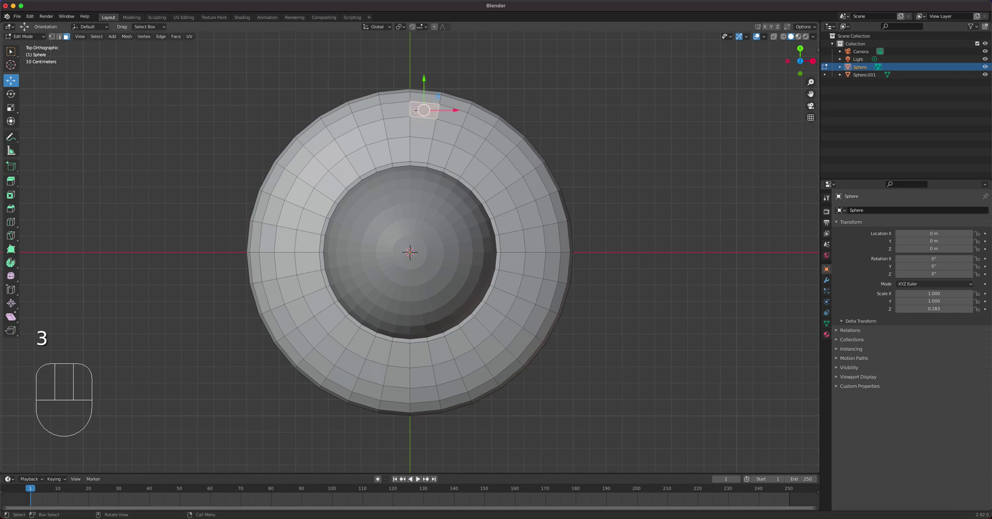
shift+click(402, 122)
shift+click(395, 110)
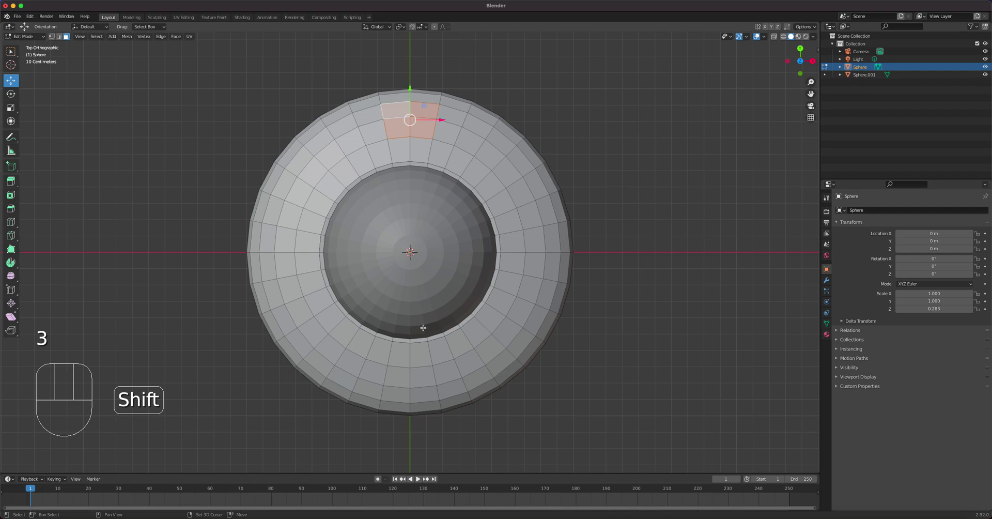
shift+click(425, 374)
shift+click(397, 377)
shift+click(396, 395)
shift+click(424, 394)
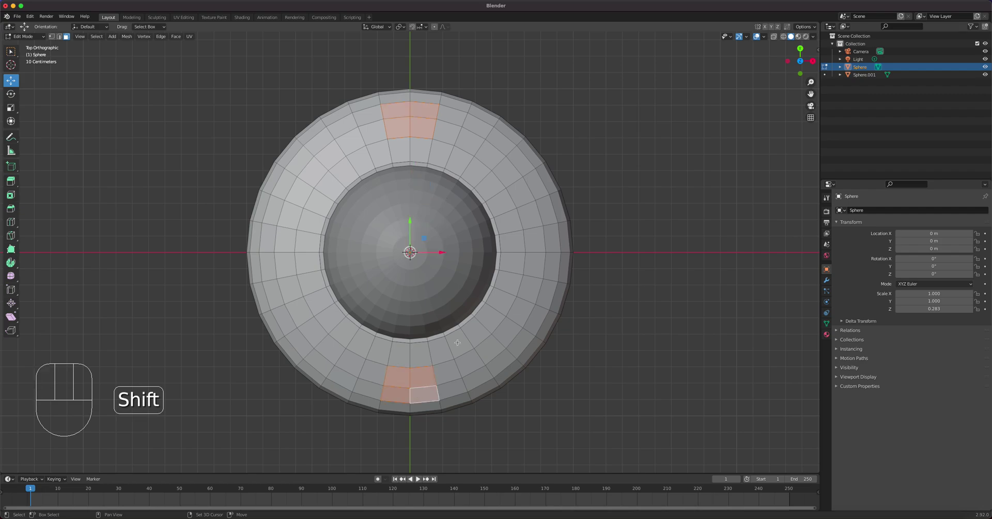
shift+click(540, 243)
shift+click(537, 265)
shift+click(551, 263)
shift+click(551, 238)
shift+click(286, 237)
shift+click(284, 265)
shift+click(269, 266)
shift+click(269, 241)
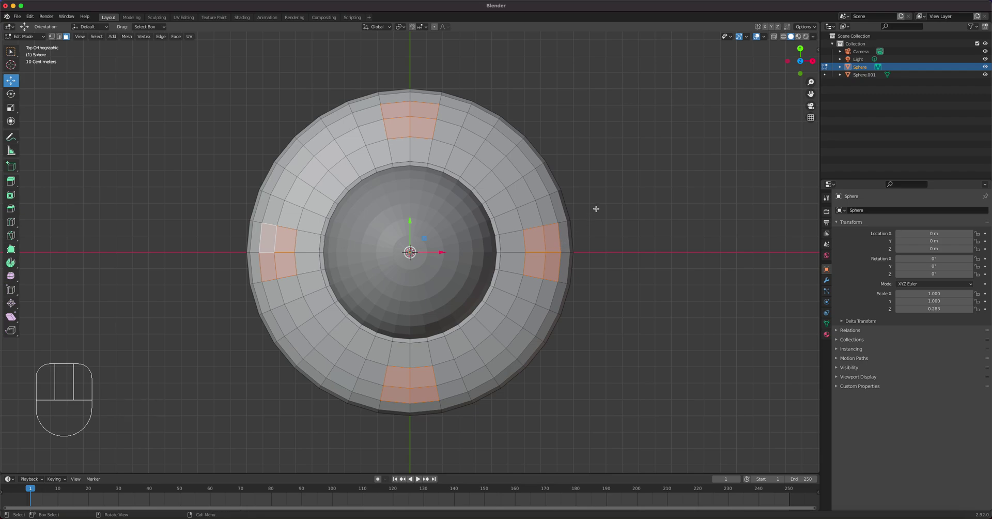
key(i)
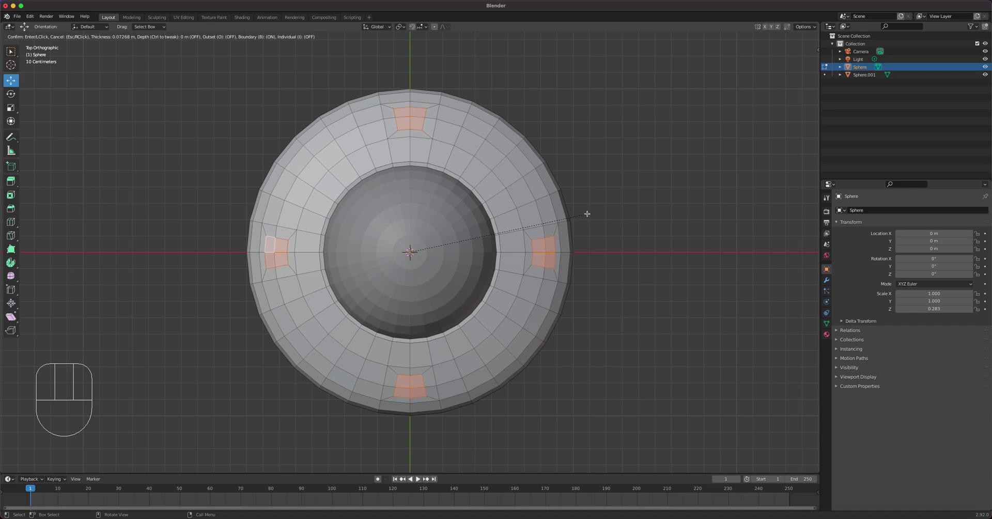
click(587, 214)
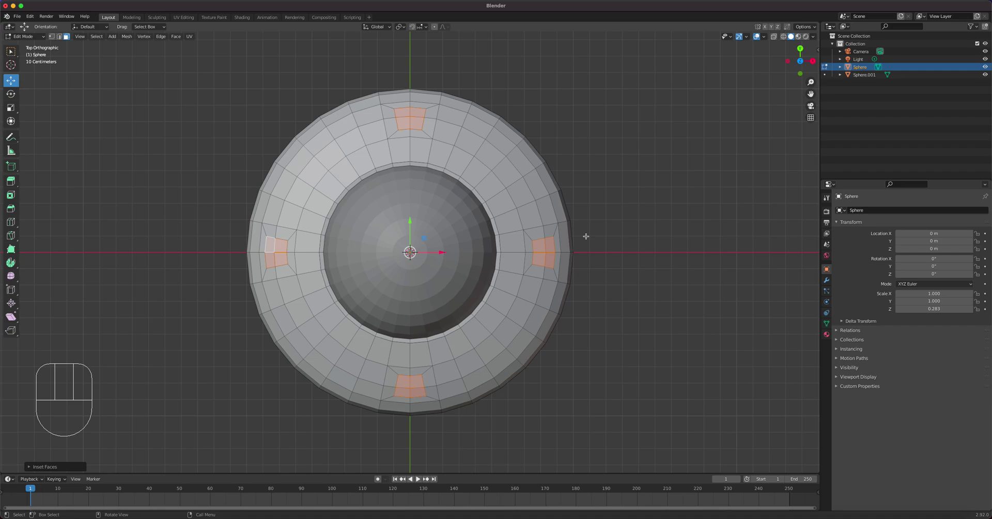
Check in the preferences that the LoopTools add-on is enabled, searching the add-ons for "loo".
right_click(552, 243)
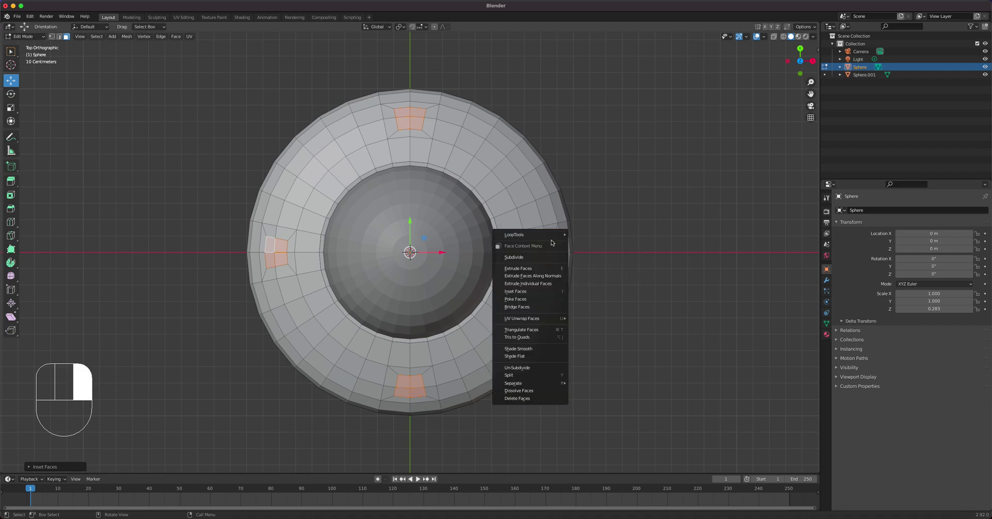
mouse_move(552, 238)
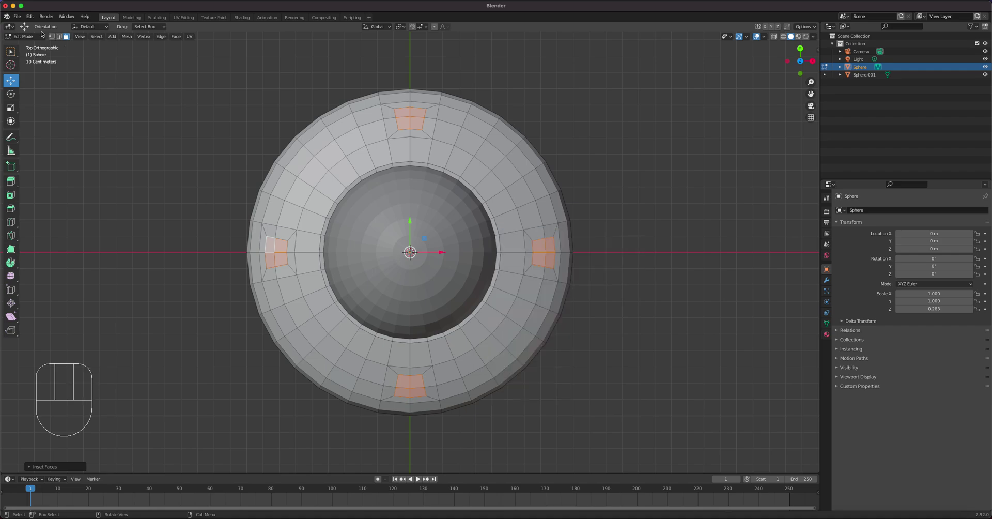
click(30, 17)
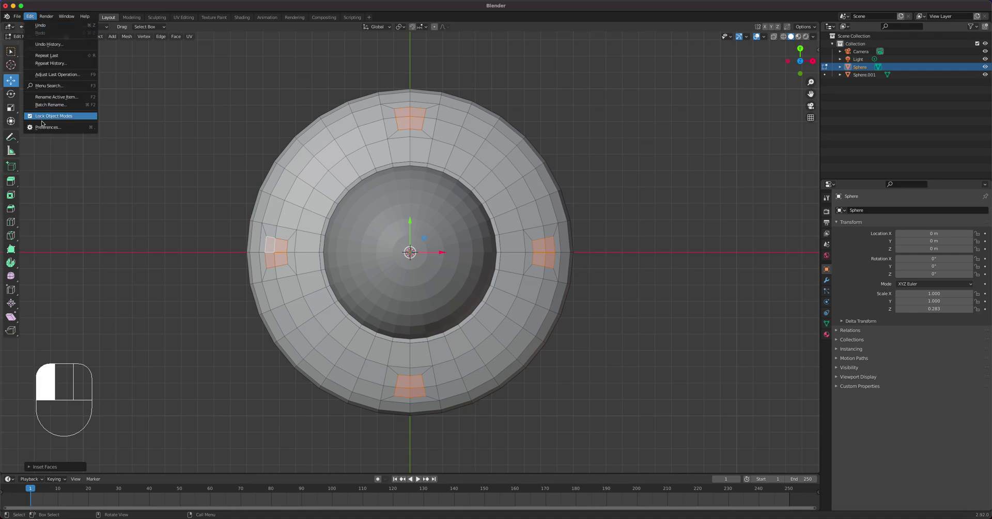
click(54, 130)
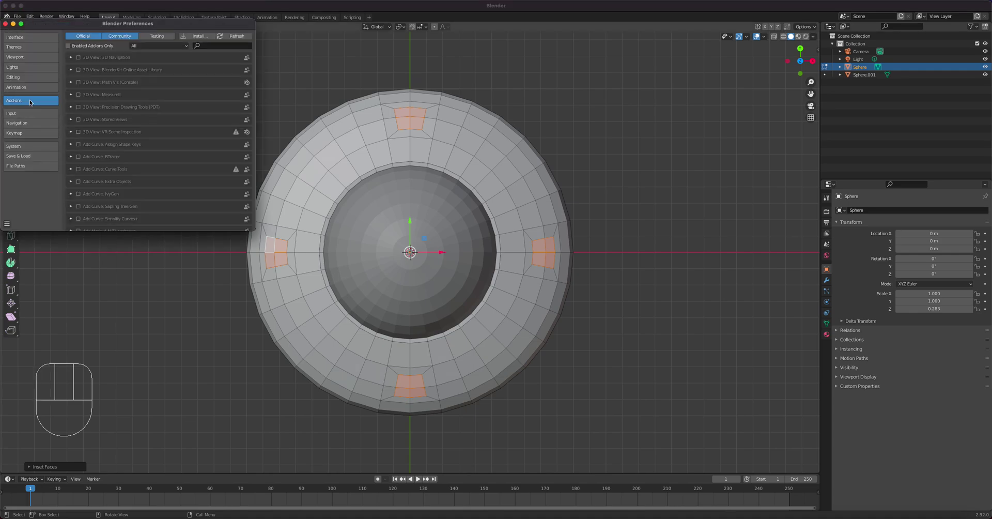
click(211, 47)
text(loo)
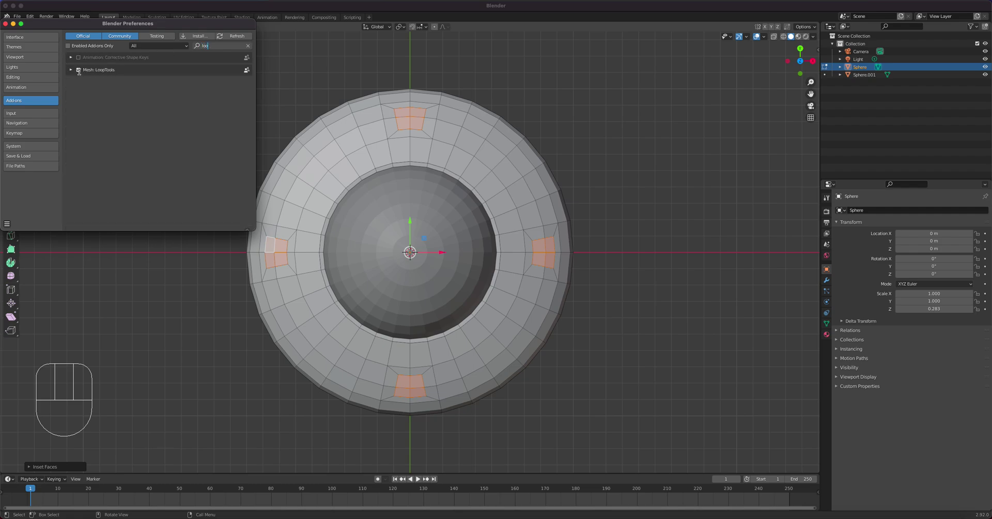
click(5, 23)
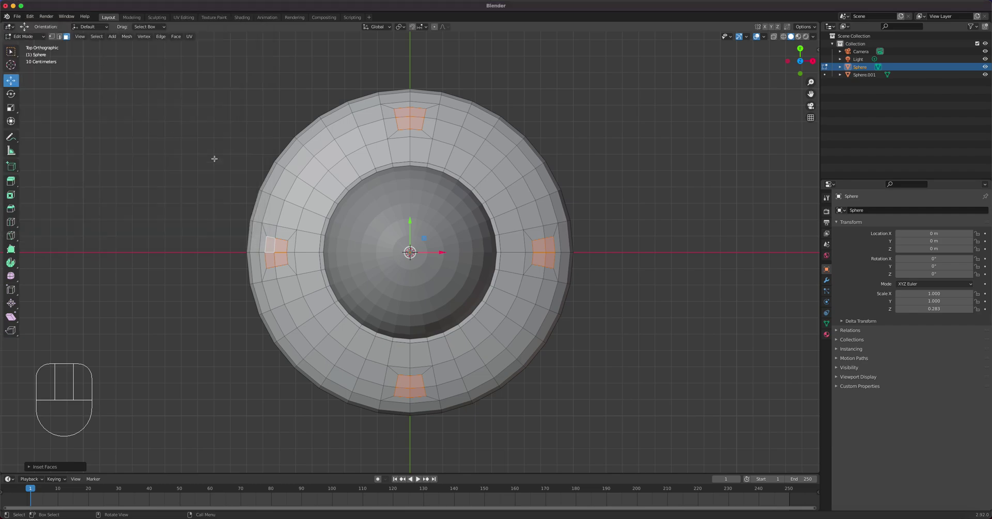
Round the four inset patches with LoopTools Circle and extrude them outward by about 0.015 m.
right_click(541, 249)
mouse_move(546, 241)
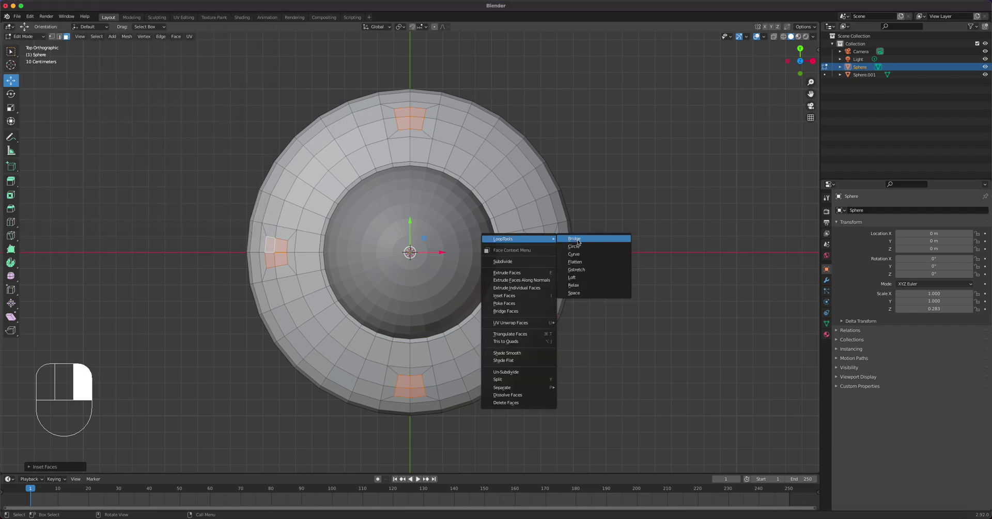
click(584, 246)
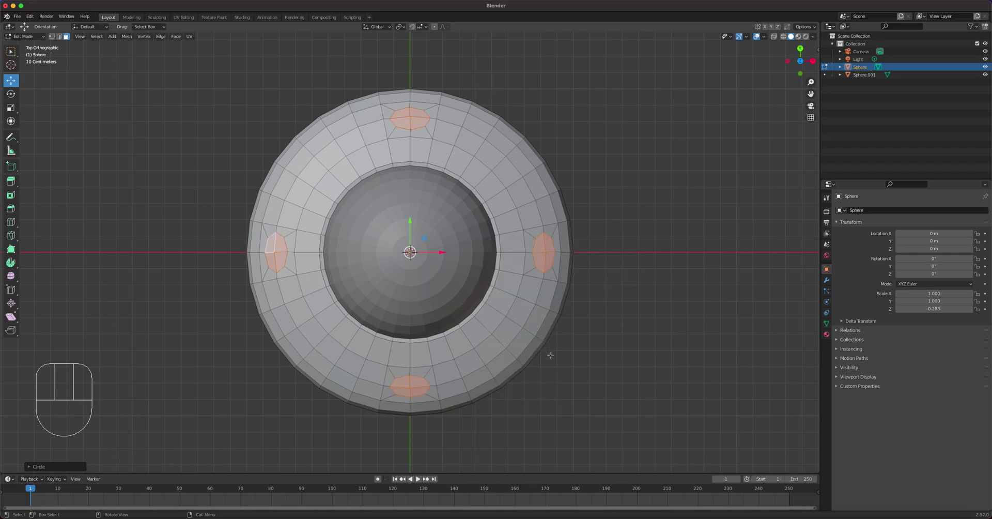
middle_drag(483, 391, 554, 316)
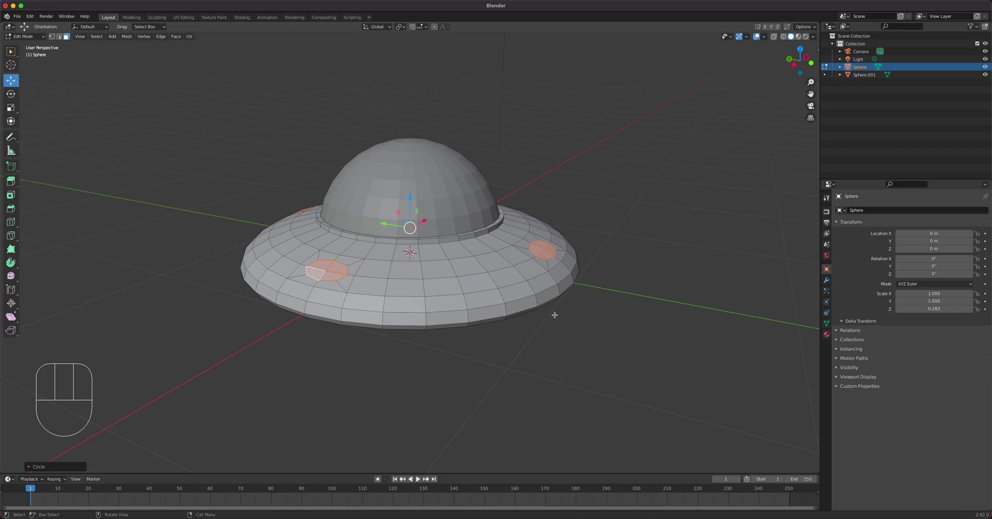
key(e)
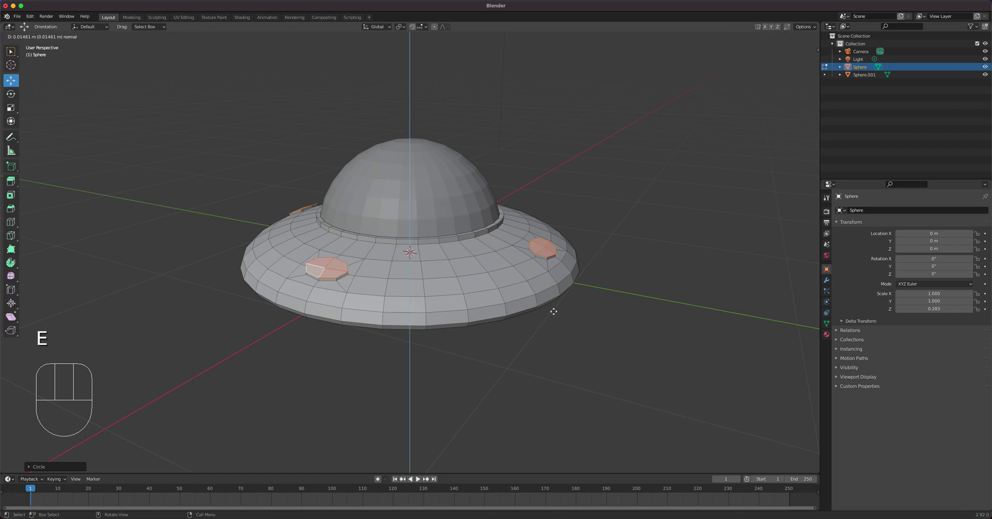
click(552, 310)
Inset the four raised octagonal faces on the saucer and extrude them slightly inward.
middle_drag(548, 304, 525, 284)
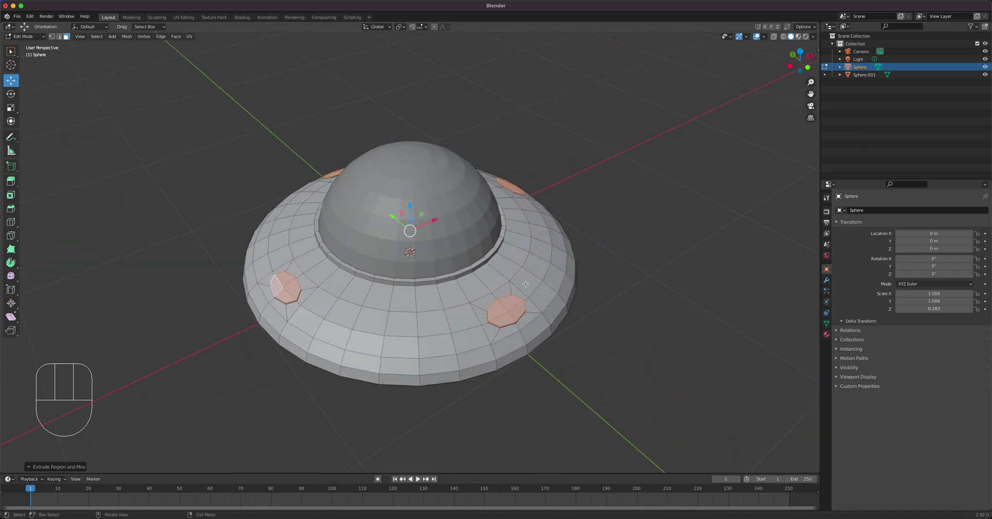
key(i)
click(588, 260)
middle_drag(464, 285, 537, 252)
key(e)
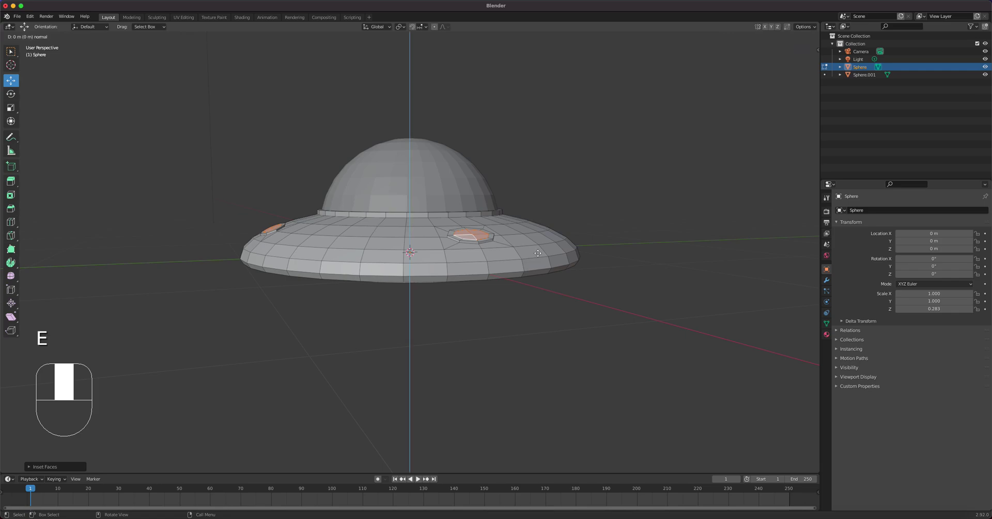
click(538, 255)
middle_drag(538, 254, 616, 249)
Return to Object Mode, shade the saucer smooth and enable Auto Smooth in its normals settings.
key(Tab)
middle_drag(544, 286, 463, 301)
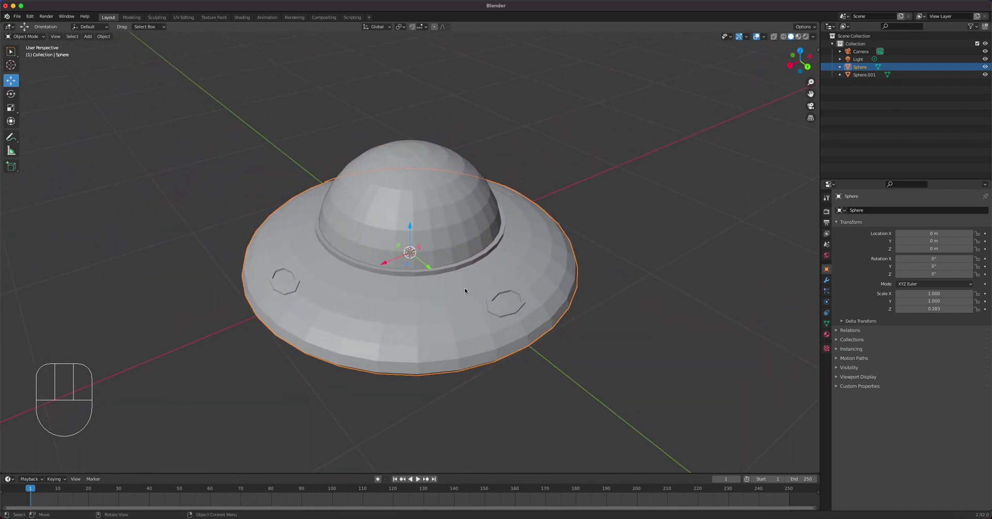
right_click(453, 296)
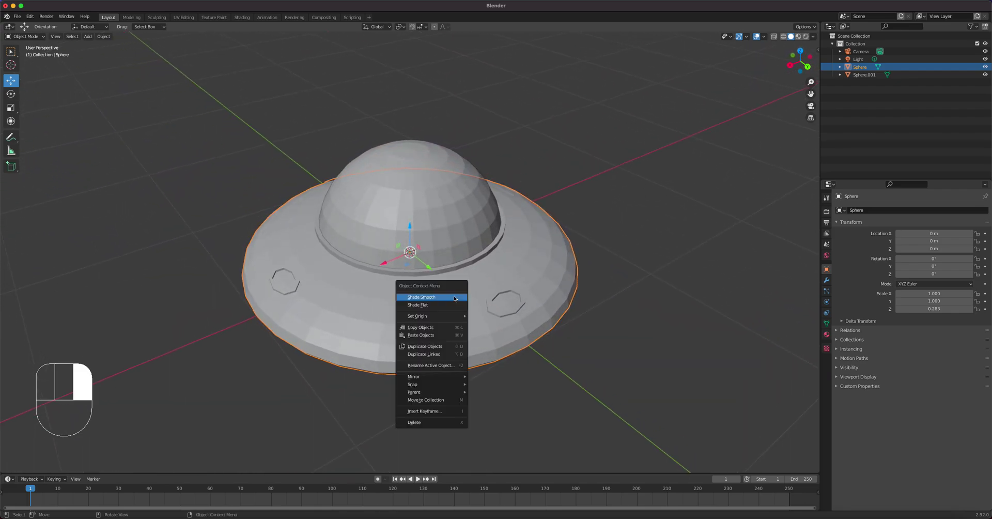
click(454, 297)
click(826, 323)
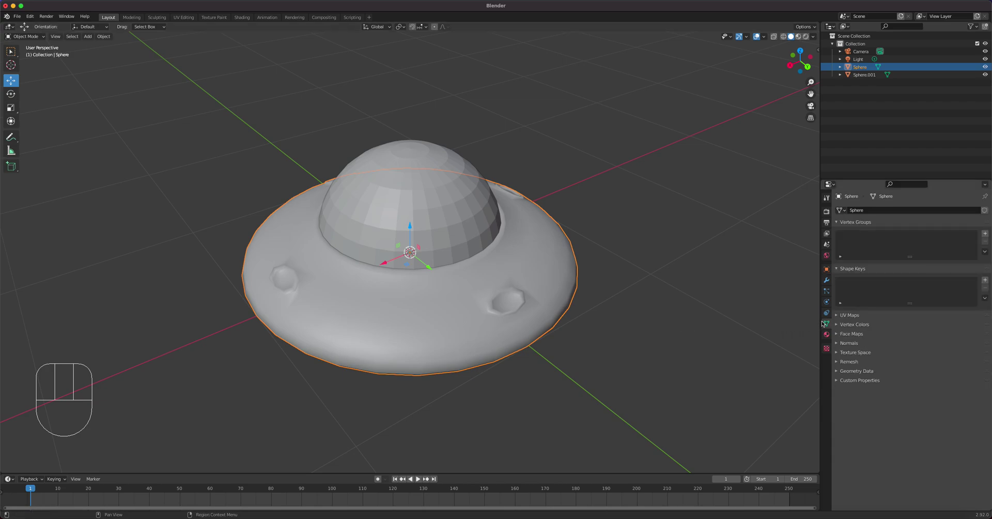
click(836, 343)
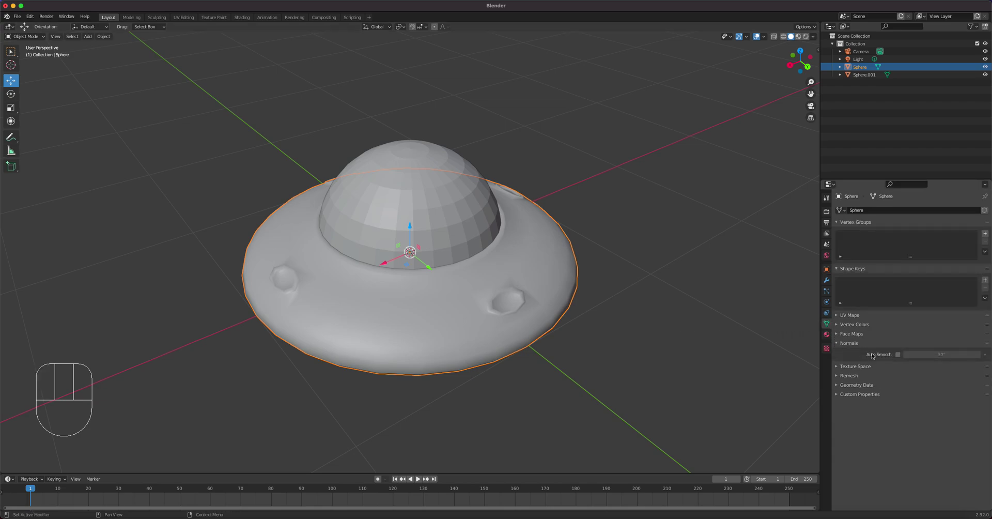
click(898, 354)
Apply smooth shading to the dome.
mouse_move(494, 312)
middle_down()
mouse_move(516, 277)
mouse_move(401, 277)
mouse_move(471, 288)
mouse_move(482, 279)
mouse_move(518, 304)
mouse_move(496, 295)
middle_up()
scroll(392, 279, up, 3)
click(484, 253)
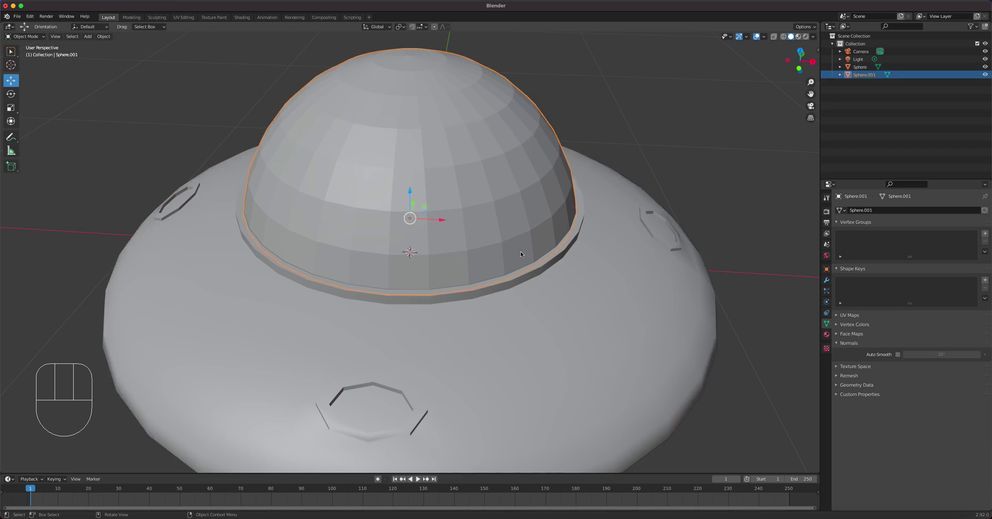
right_click(427, 218)
click(424, 214)
Switch to the Shading workspace and create a new material for the dome.
scroll(470, 270, down, 4)
middle_drag(471, 273, 527, 304)
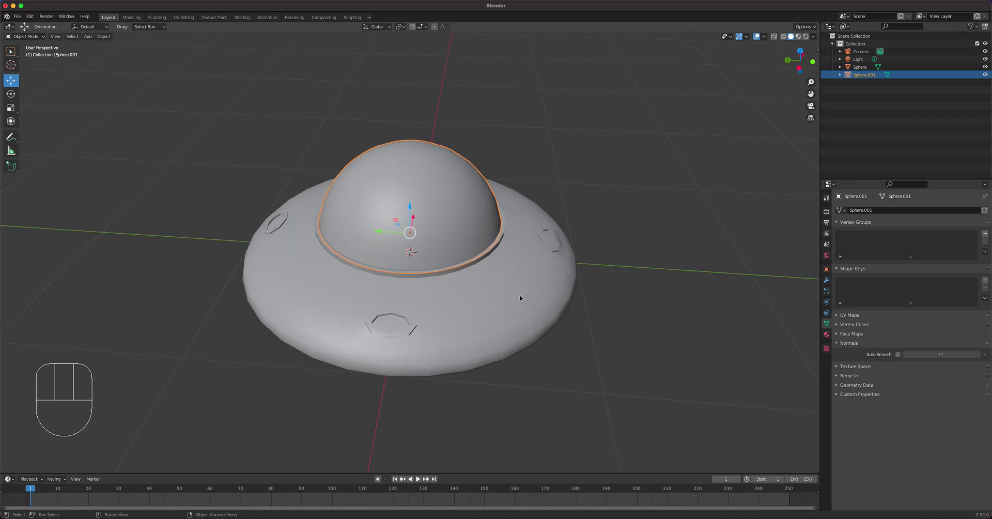
click(242, 17)
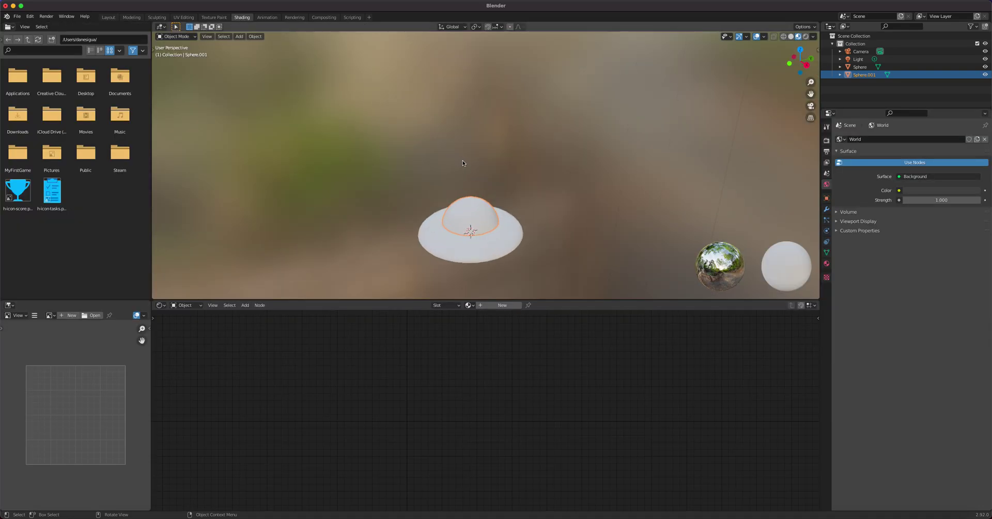
scroll(482, 185, up, 2)
shift+middle_drag(488, 200, 498, 130)
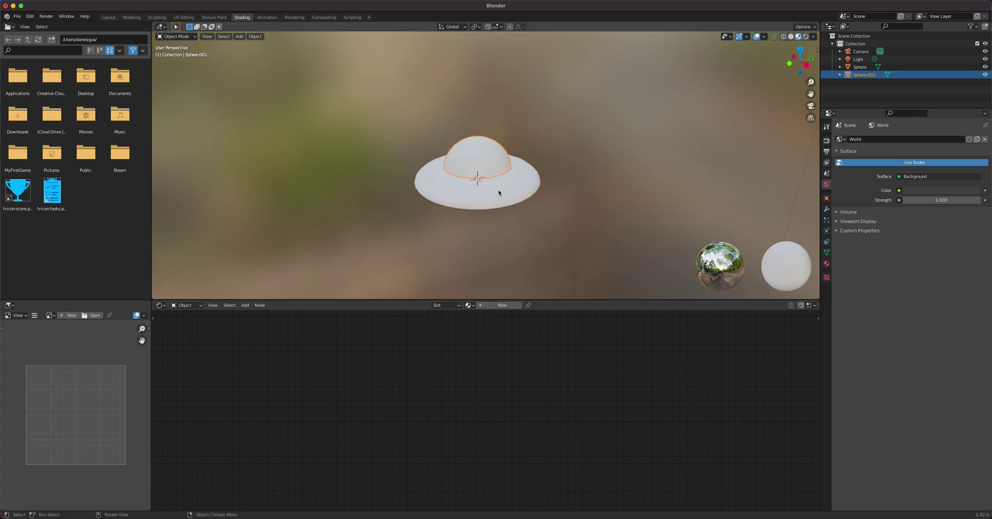
click(827, 263)
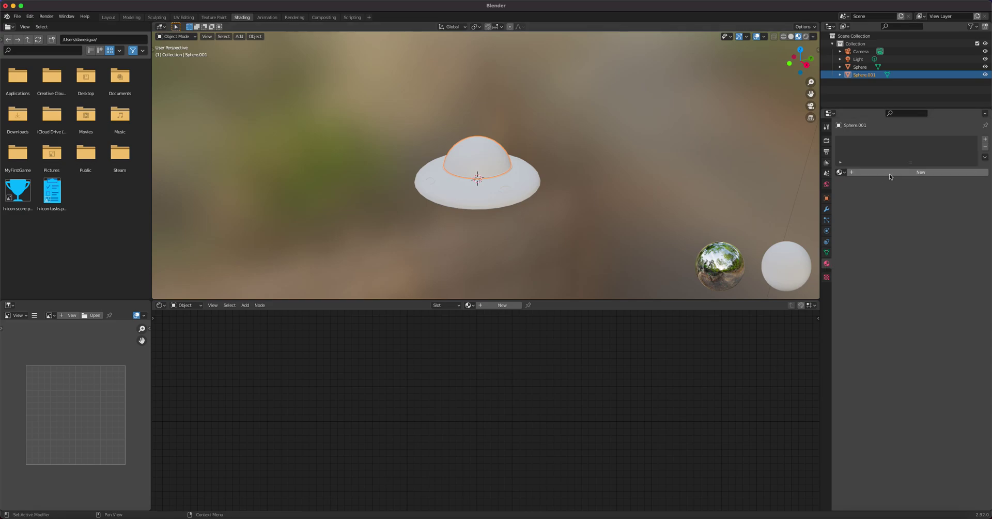
click(888, 172)
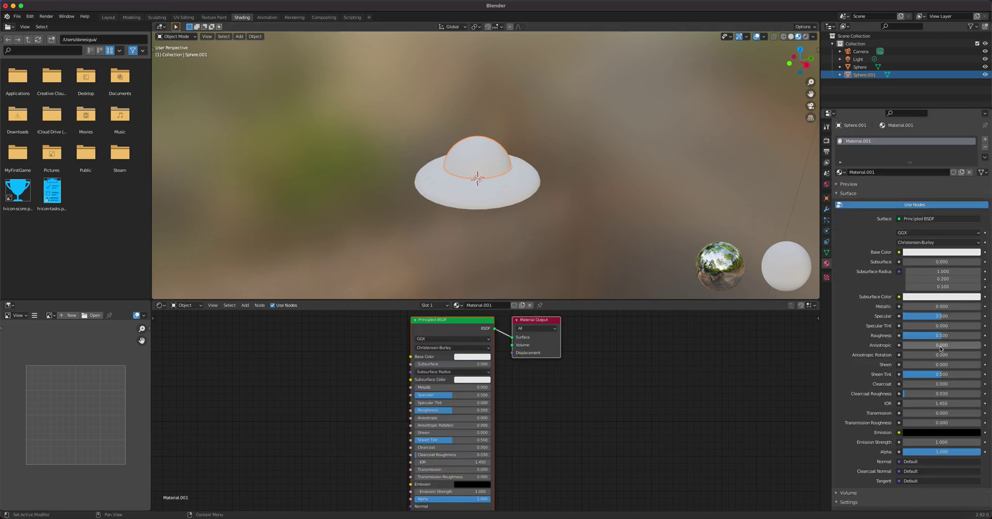
Set the dome material's Roughness to 0.035 and its Clearcoat to 0.955.
drag(930, 335, 904, 335)
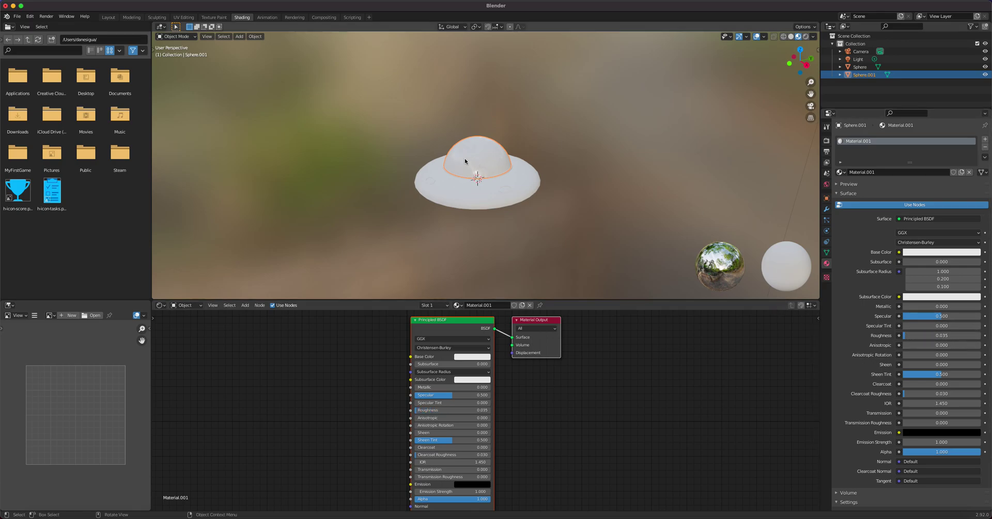
scroll(466, 161, up, 3)
middle_drag(467, 162, 509, 186)
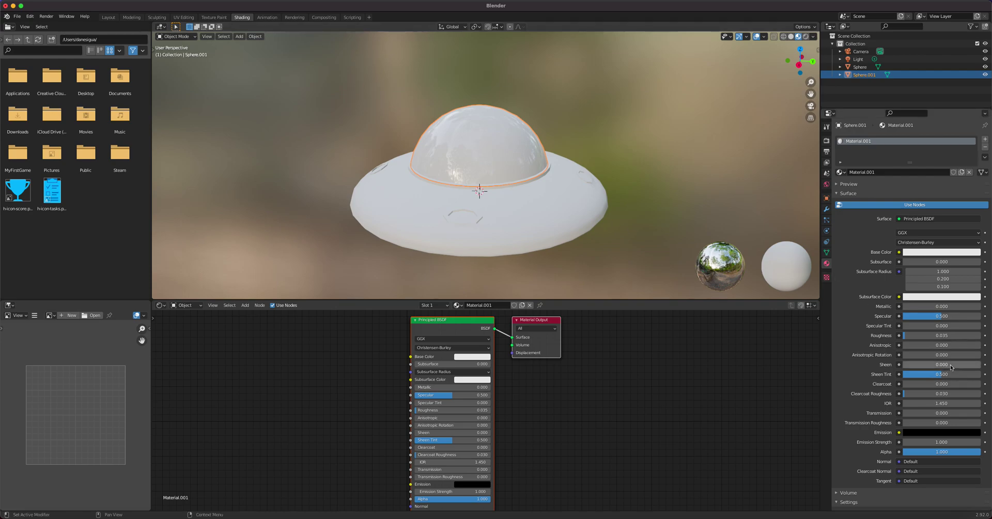
drag(915, 385, 976, 387)
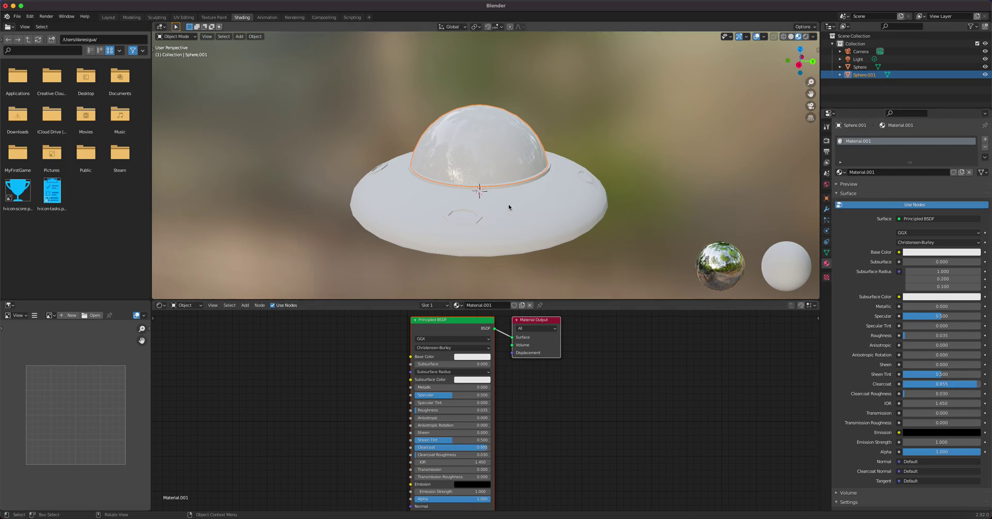
Create a new material for the saucer and set its Metallic value to 1.000.
click(510, 207)
click(897, 173)
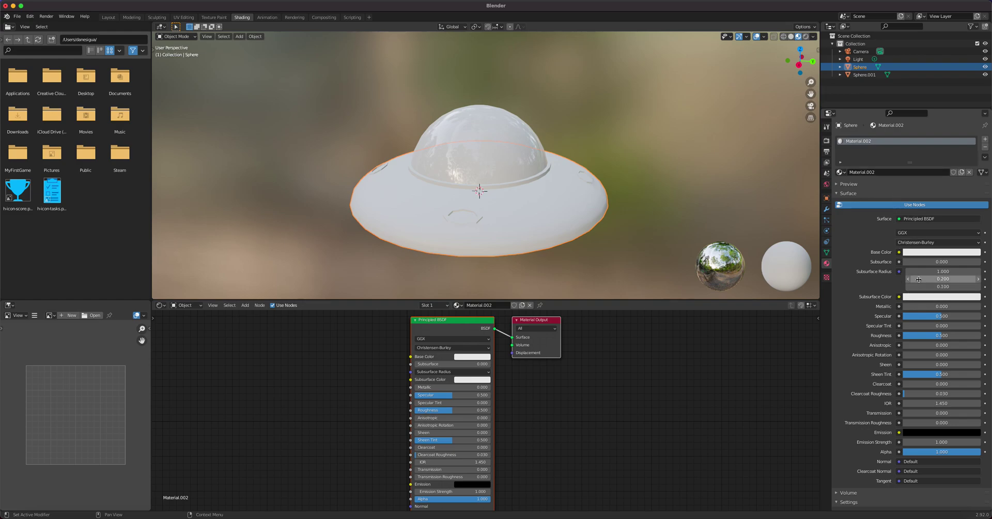
drag(917, 306, 979, 306)
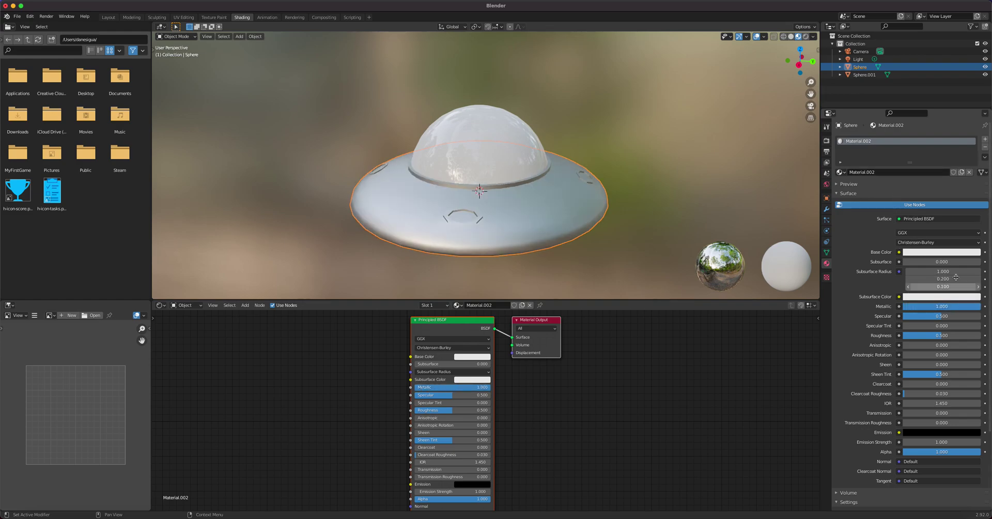
Set the Base Color of the saucer's material to a saturated pure red.
click(942, 253)
drag(941, 172, 943, 196)
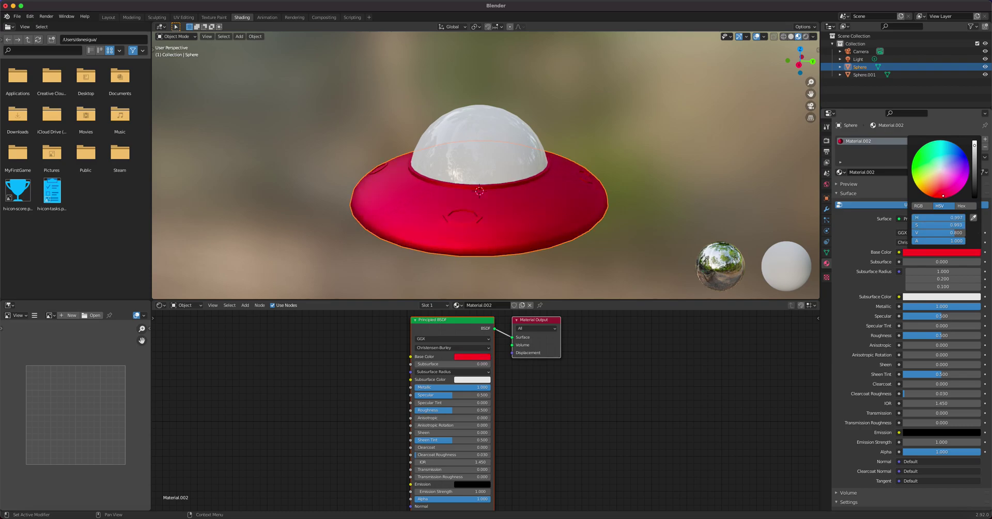
click(942, 252)
drag(942, 199, 932, 197)
middle_drag(537, 171, 500, 176)
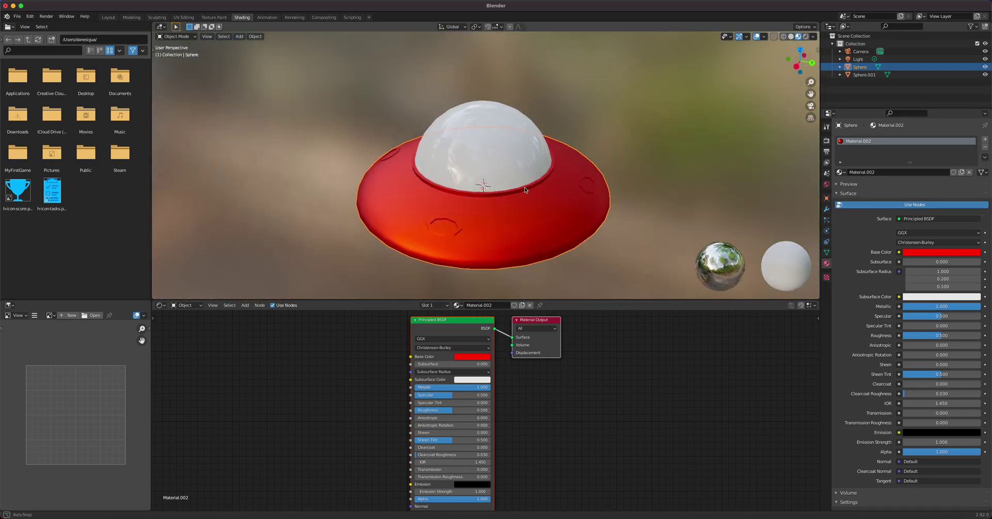
Add a second material slot to the saucer with a new material and set its Metallic to 1.000.
click(986, 140)
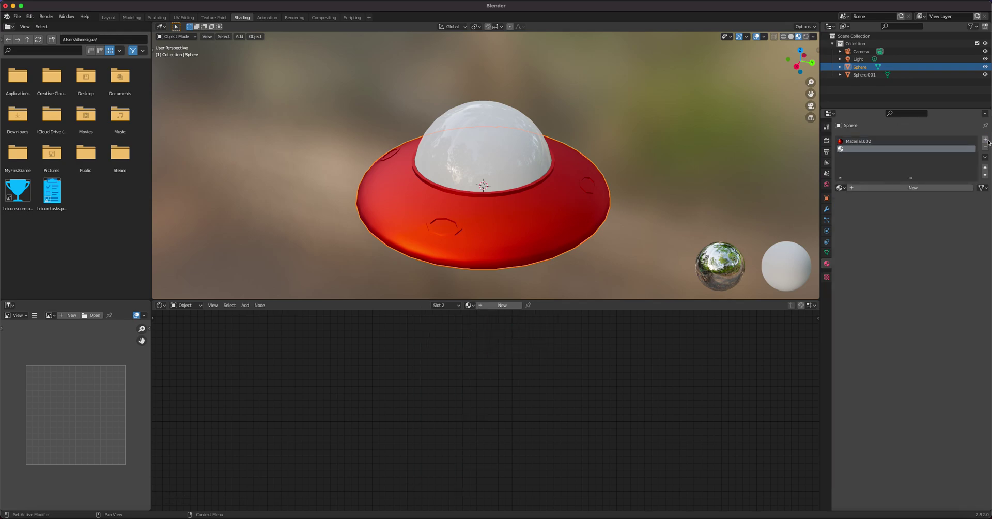
click(922, 186)
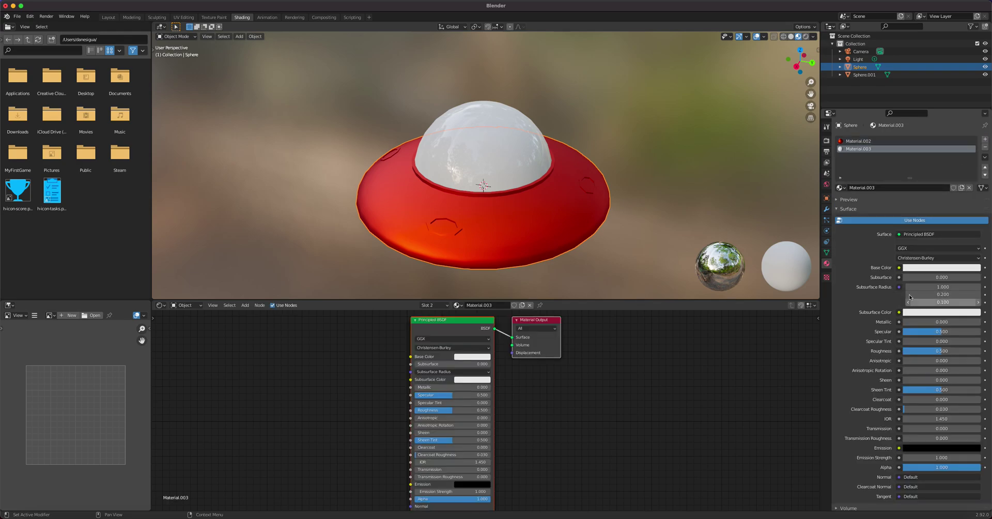
drag(908, 325, 982, 323)
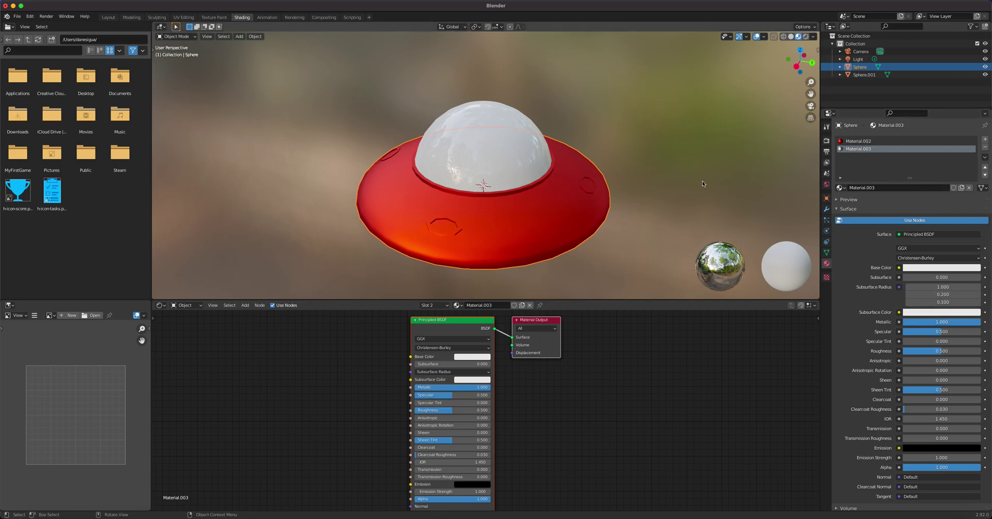
In Edit Mode, add a third material slot to the saucer with a new material using the Emission shader.
scroll(531, 200, up, 2)
key(Tab)
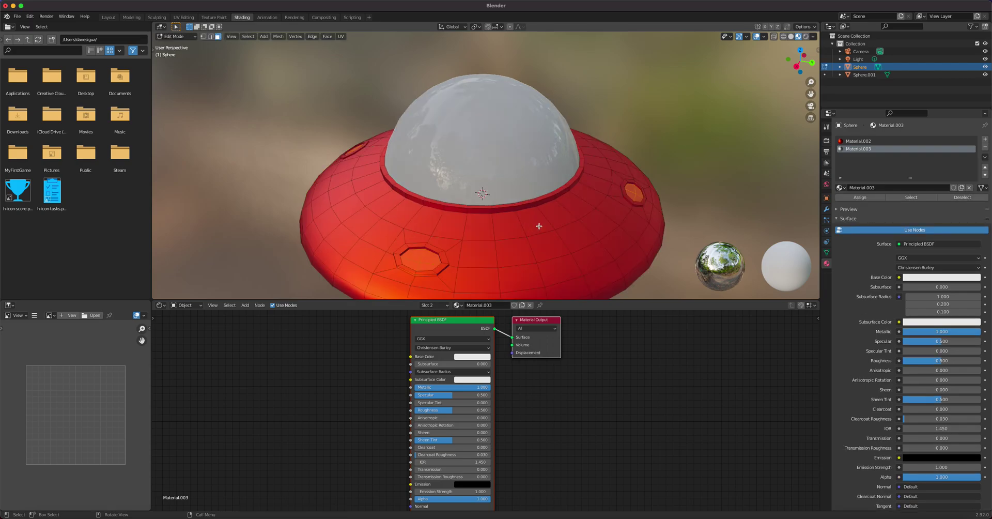
middle_drag(624, 219, 604, 213)
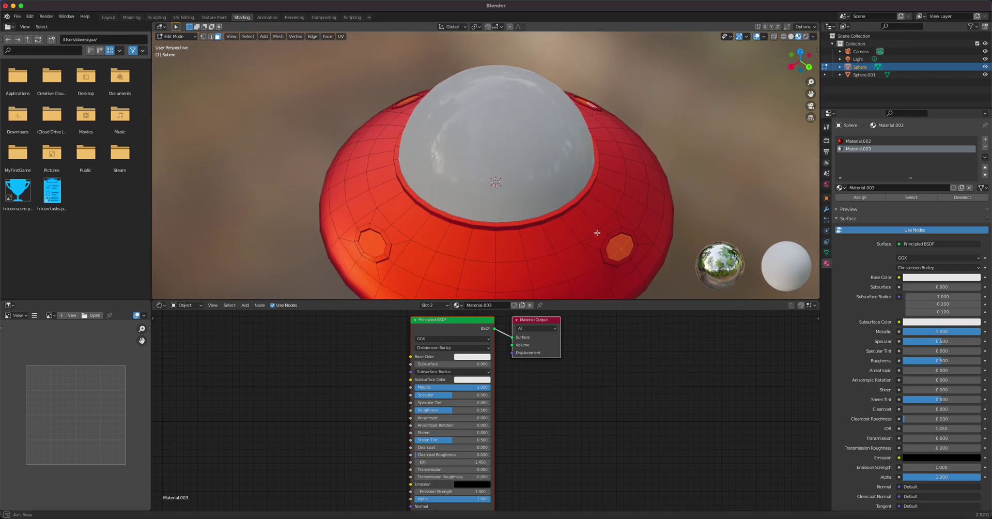
click(985, 139)
click(913, 189)
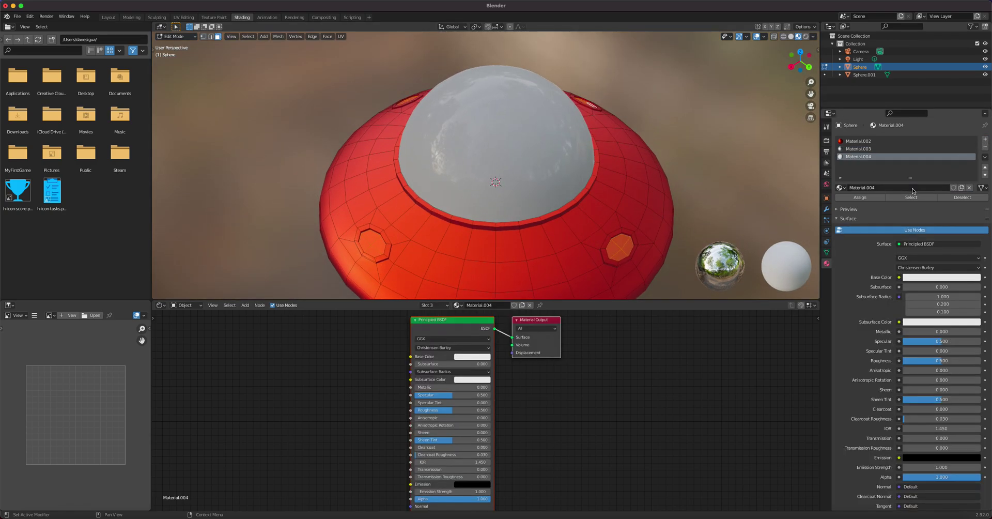
click(928, 245)
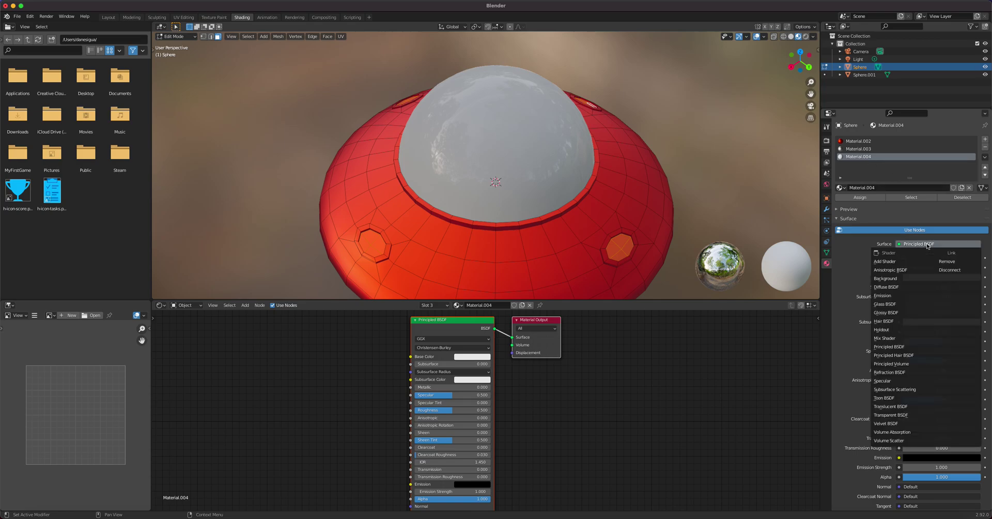
click(892, 295)
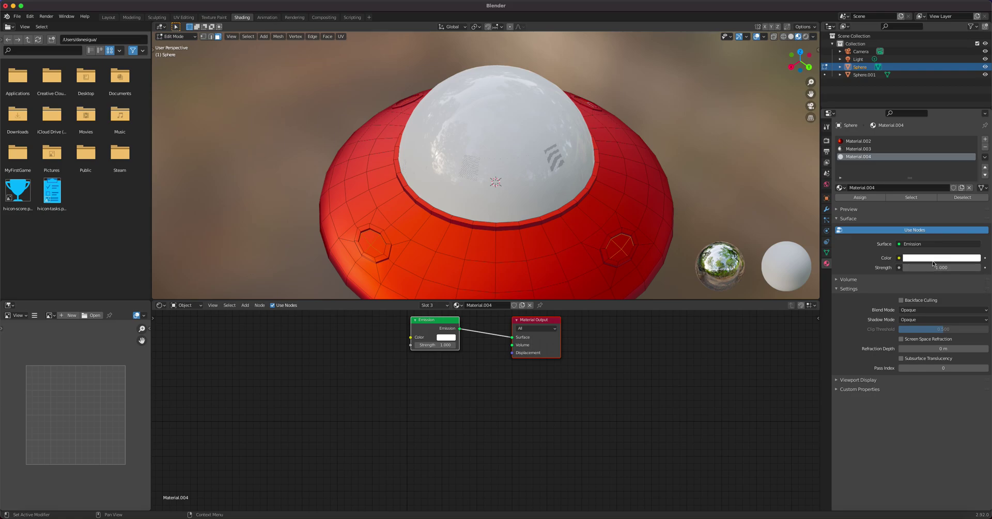
Set the emission color to bright green and assign the material to the selected faces inside the round surface details.
click(934, 258)
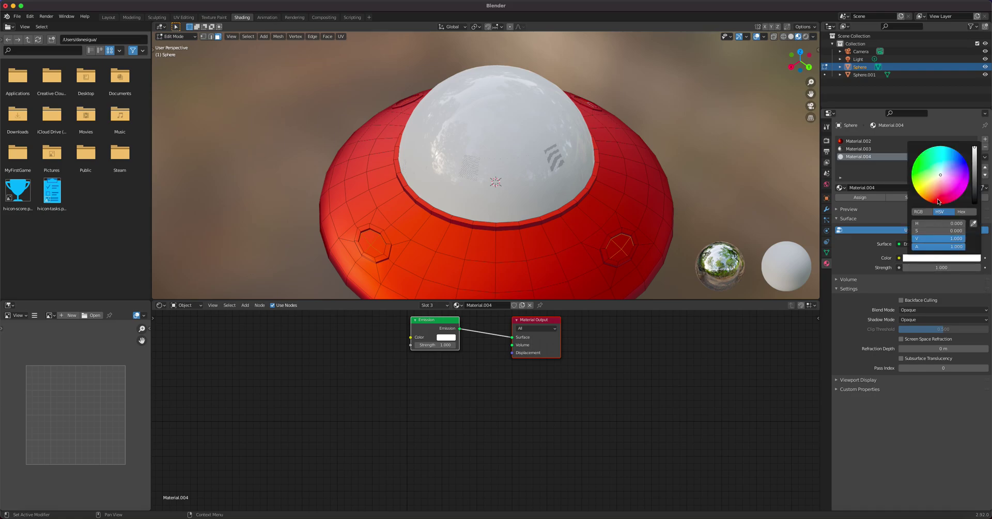
drag(940, 176, 914, 162)
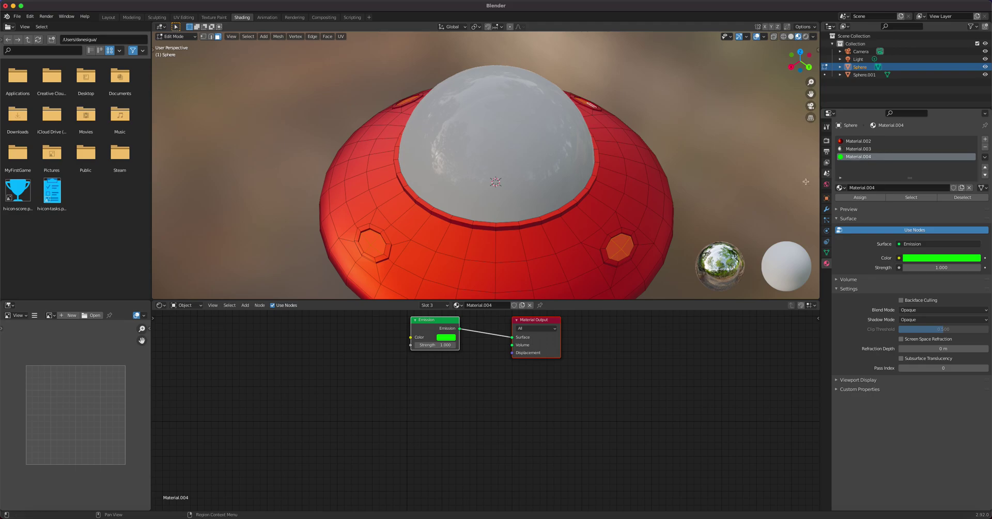
click(871, 196)
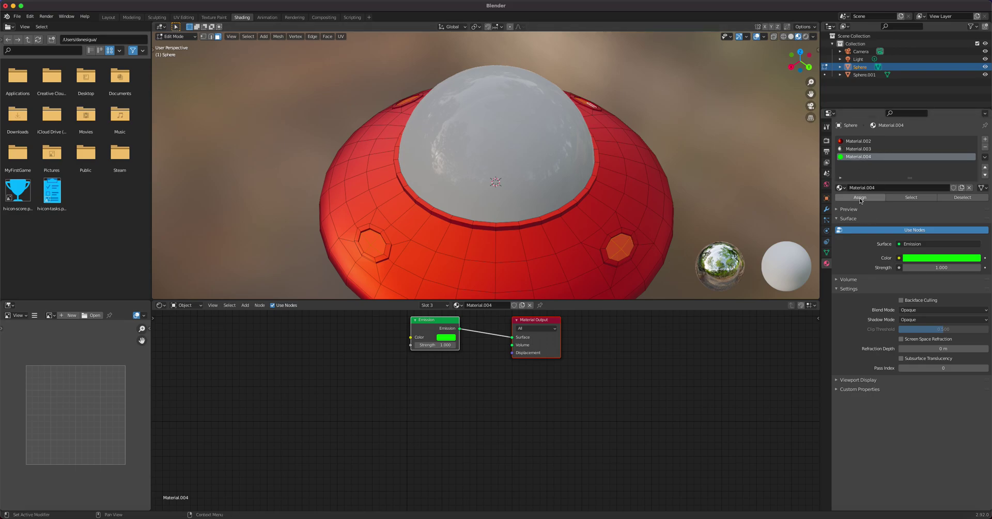
Select the central disc face on the saucer's underside and add a fourth material with an Emission shader.
middle_drag(698, 241, 521, 175)
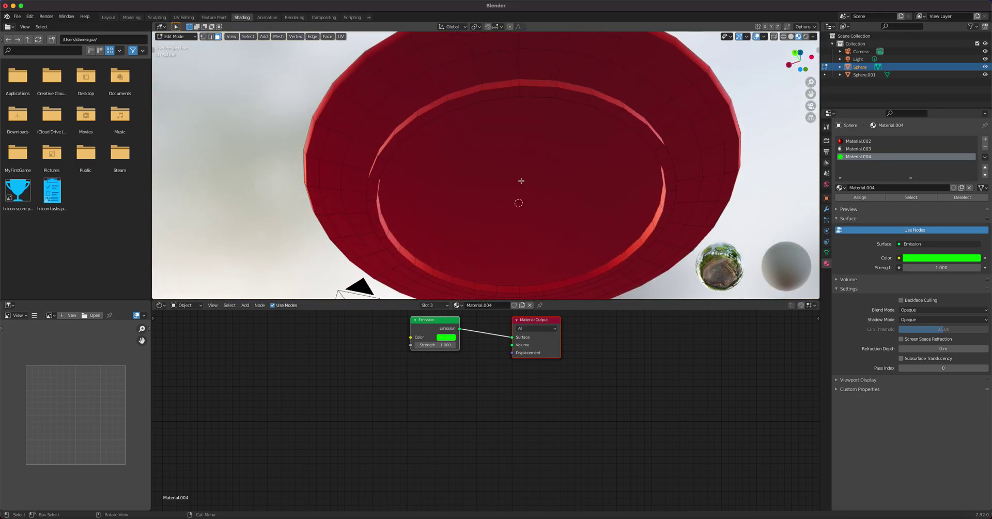
click(520, 189)
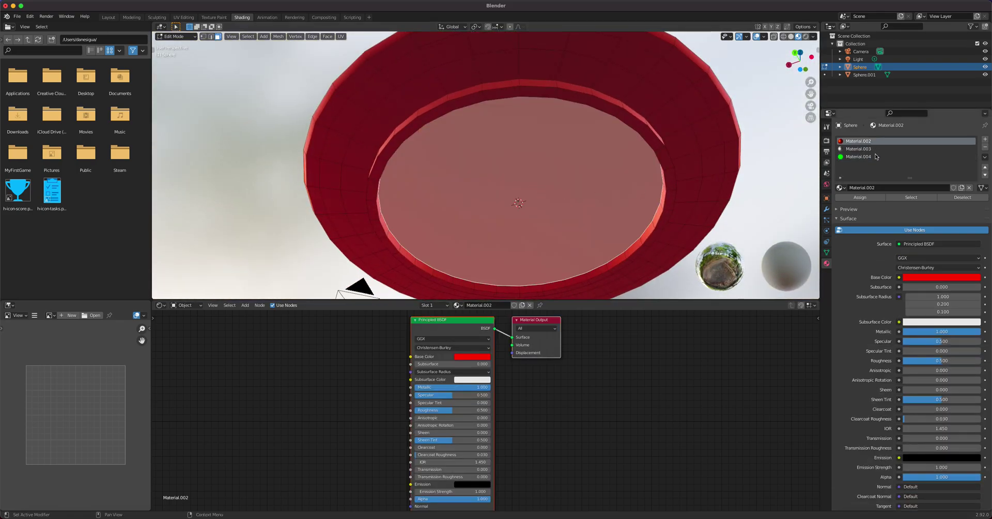
click(984, 139)
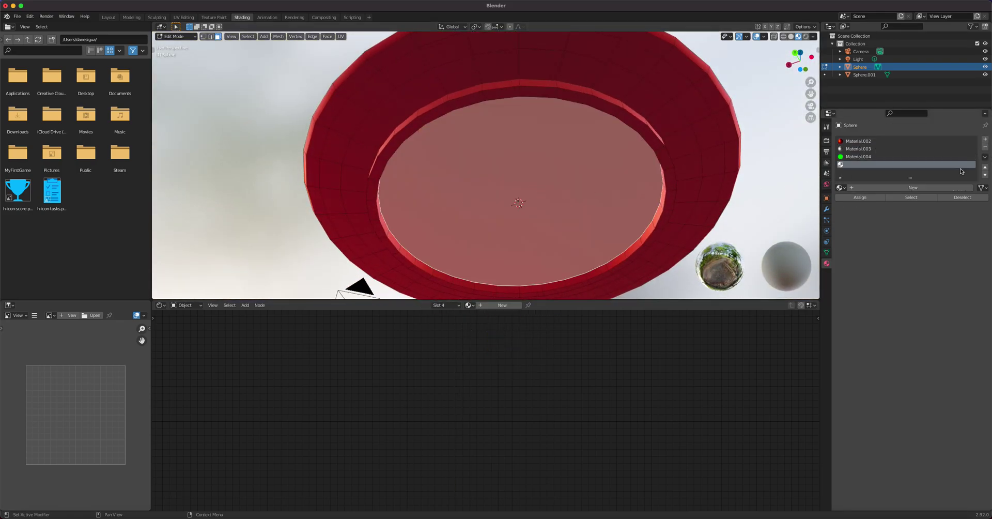
click(897, 189)
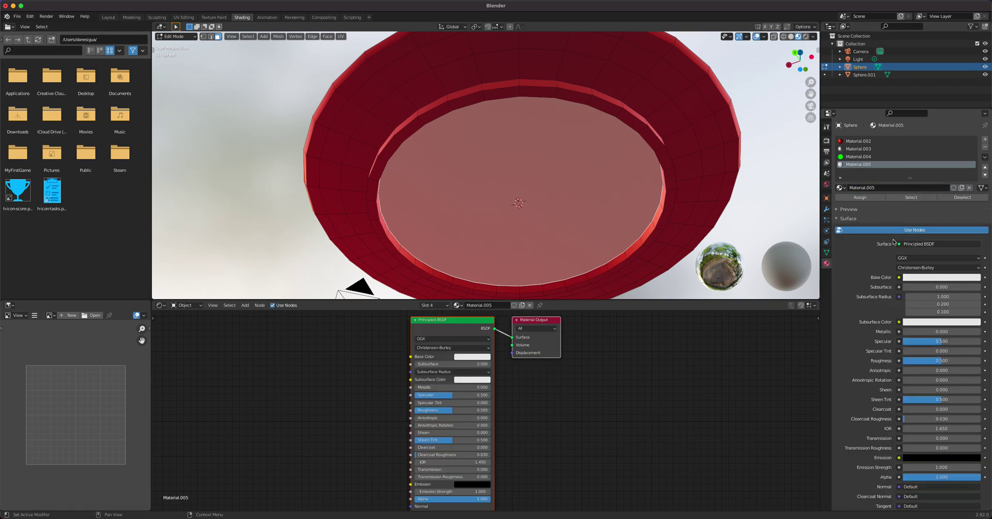
click(927, 246)
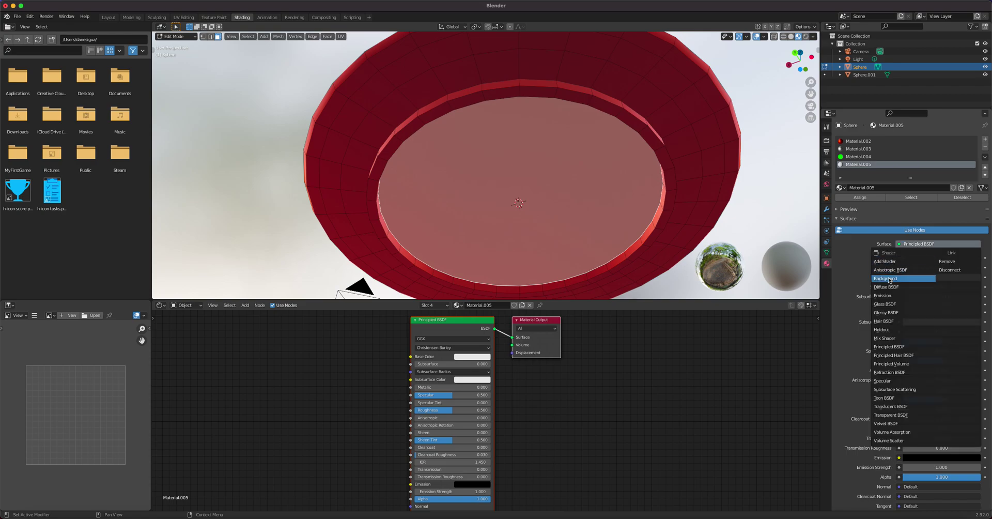
click(891, 294)
Set the fourth material's emission color to yellow-orange and assign it to the selected underside disc.
click(929, 258)
click(938, 176)
drag(937, 176, 960, 191)
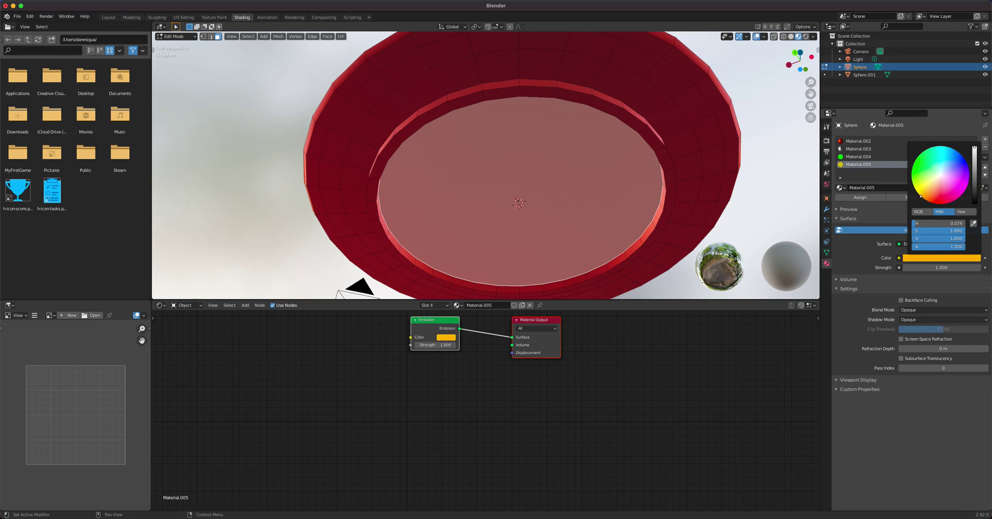
click(860, 196)
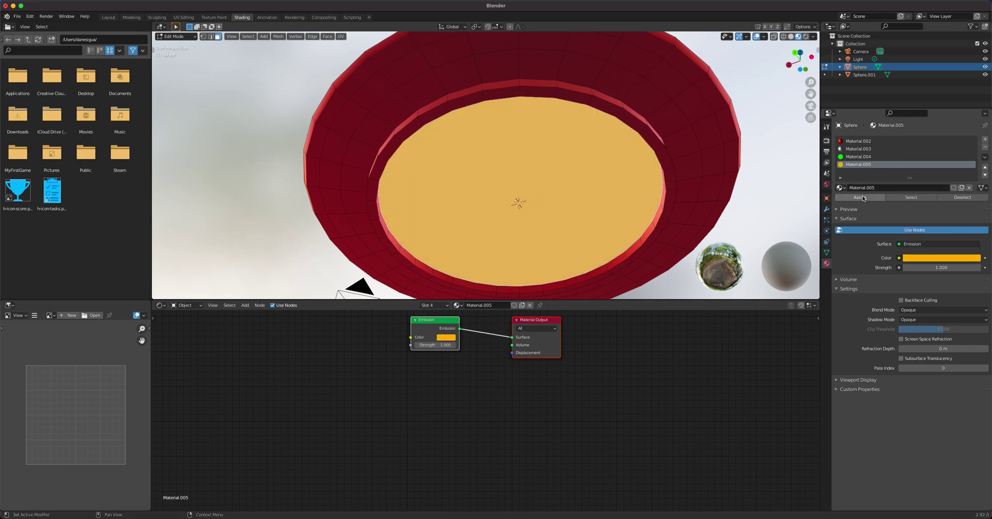
Select the rim's face loop around the dome, grow the selection once, assign Material.003 to it and return to Object Mode.
middle_drag(511, 169, 553, 252)
scroll(548, 230, up, 2)
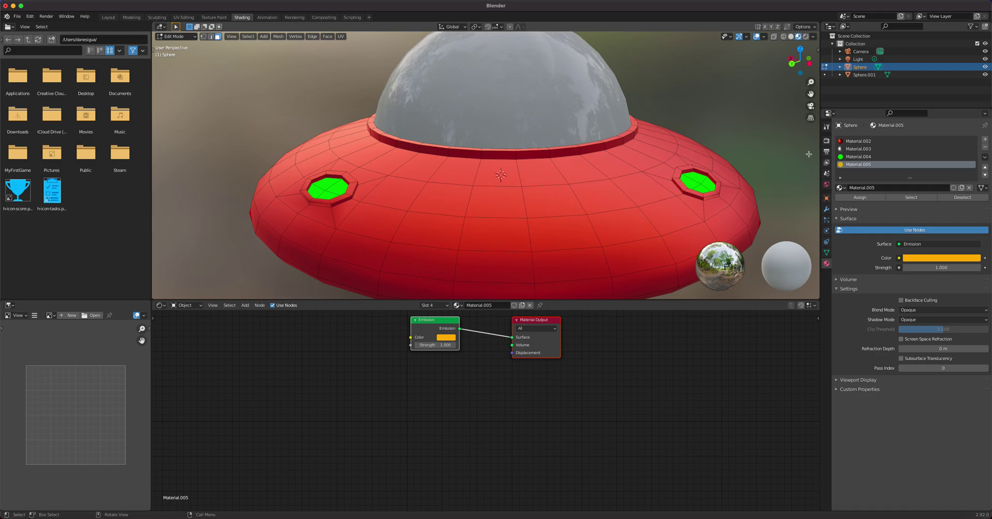
click(854, 149)
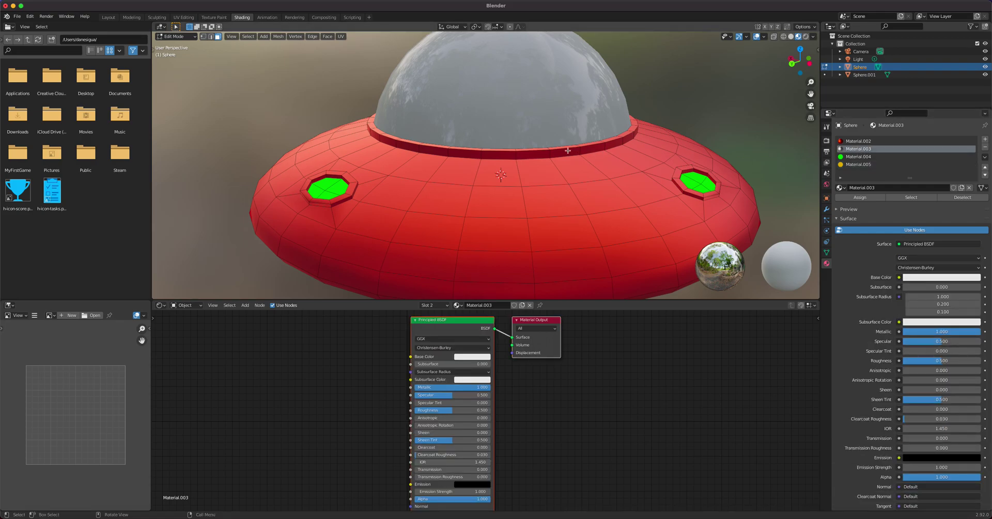
middle_drag(564, 149, 560, 169)
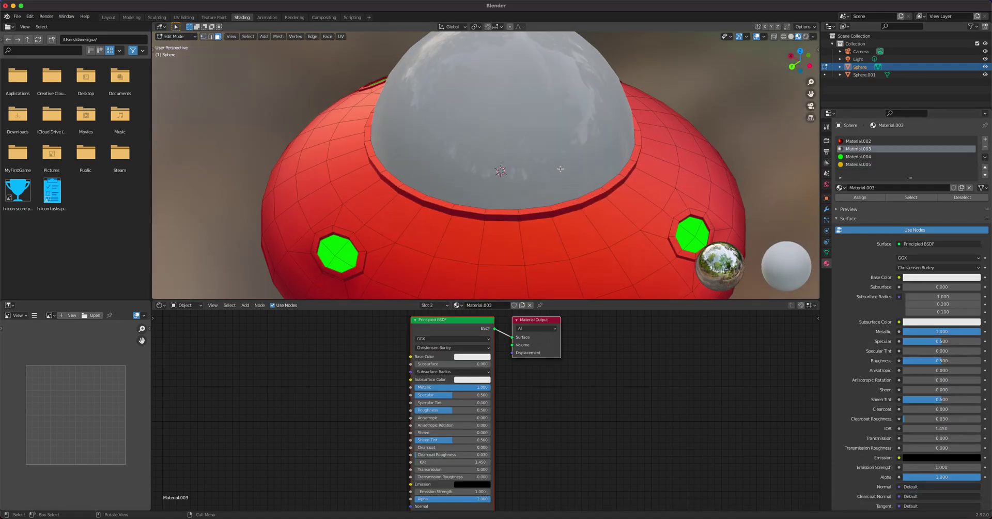
scroll(543, 196, up, 2)
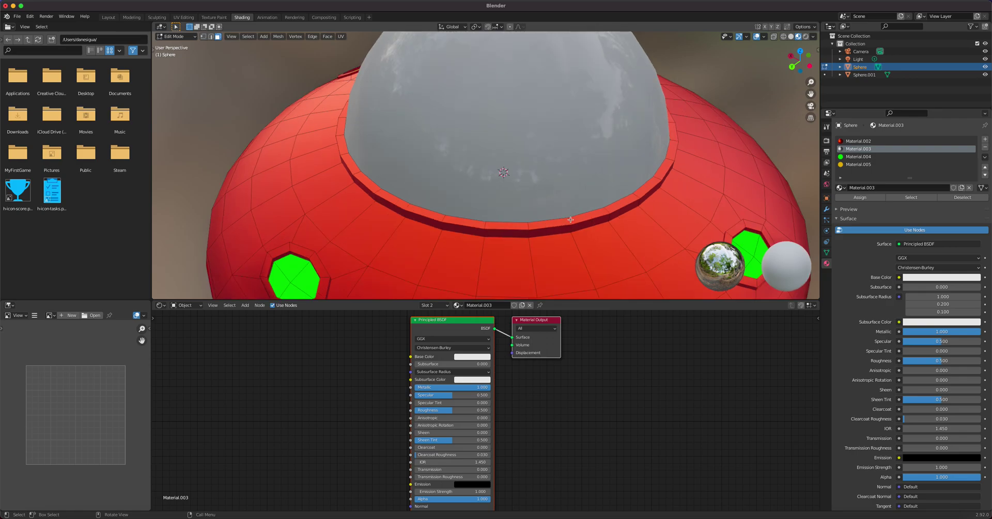
click(571, 220)
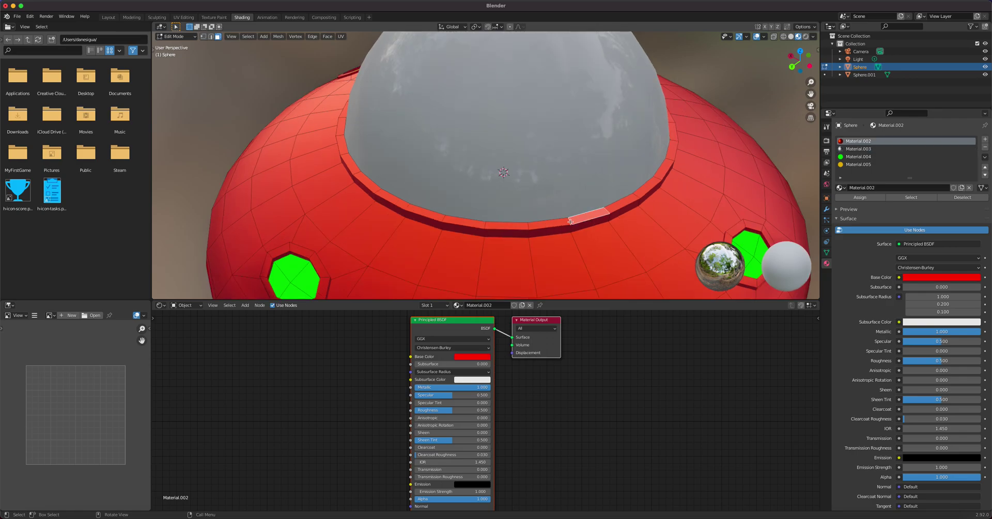
alt+click(570, 221)
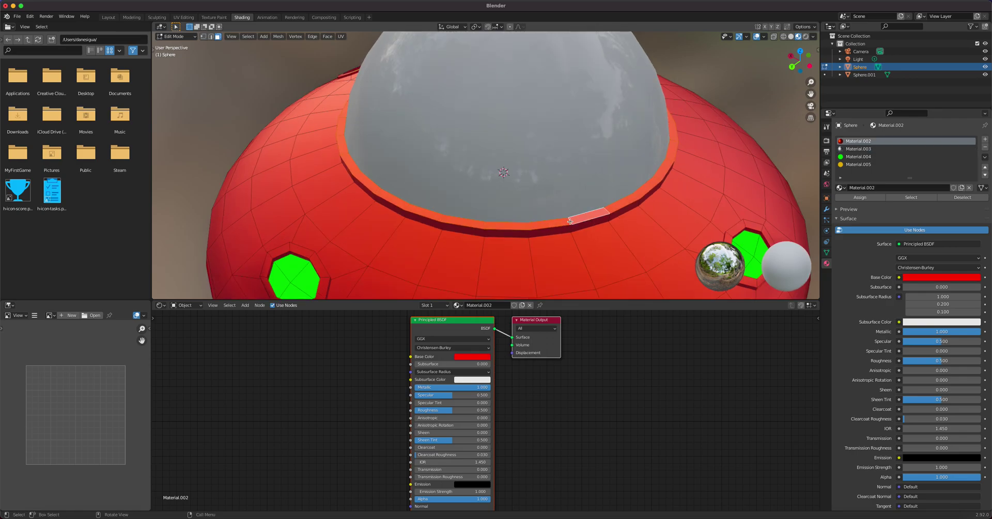
key(ctrl+KP_Add)
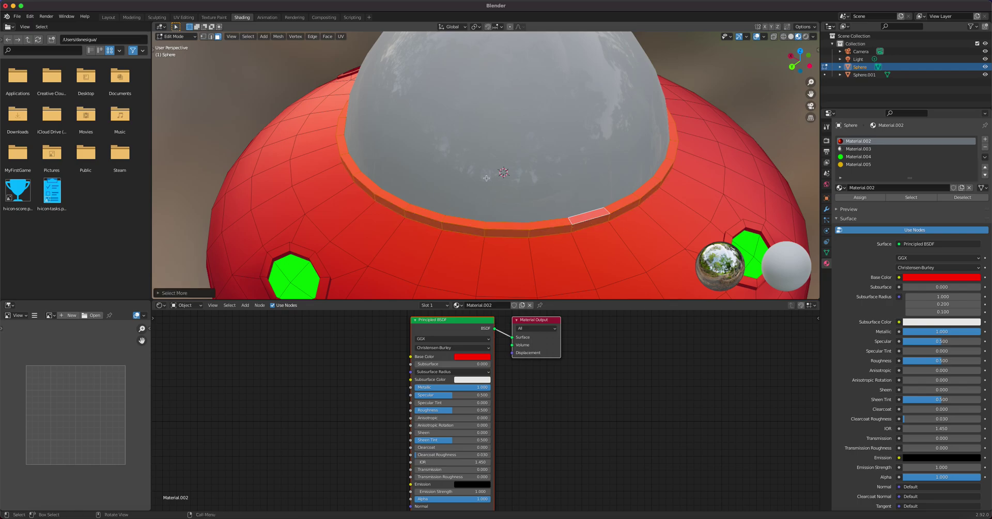
click(858, 149)
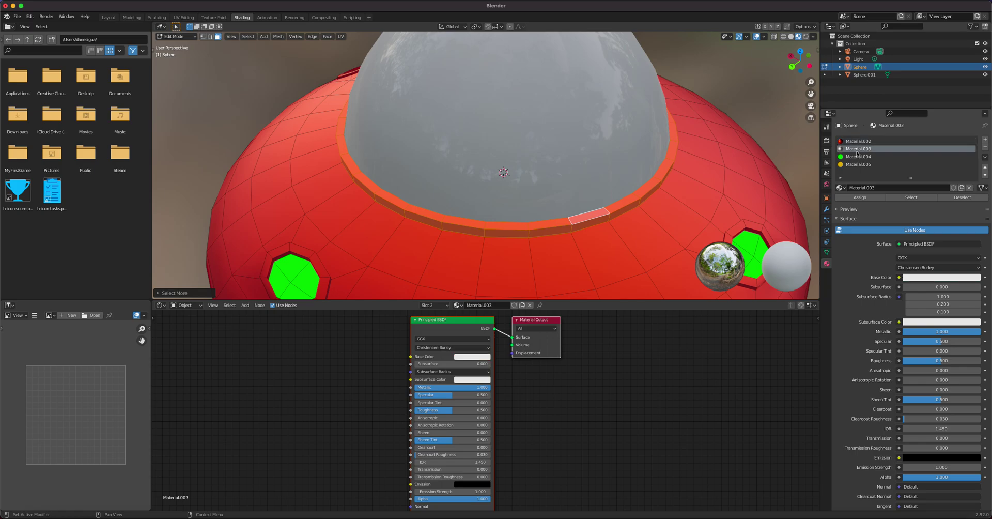
click(859, 196)
key(Tab)
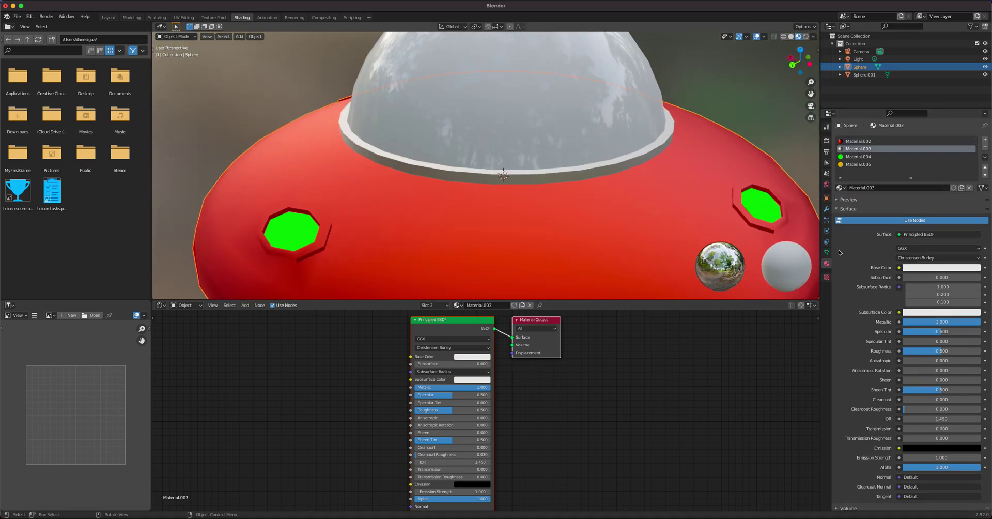
Darken the Base Color of the rim's material to a medium grey.
click(934, 268)
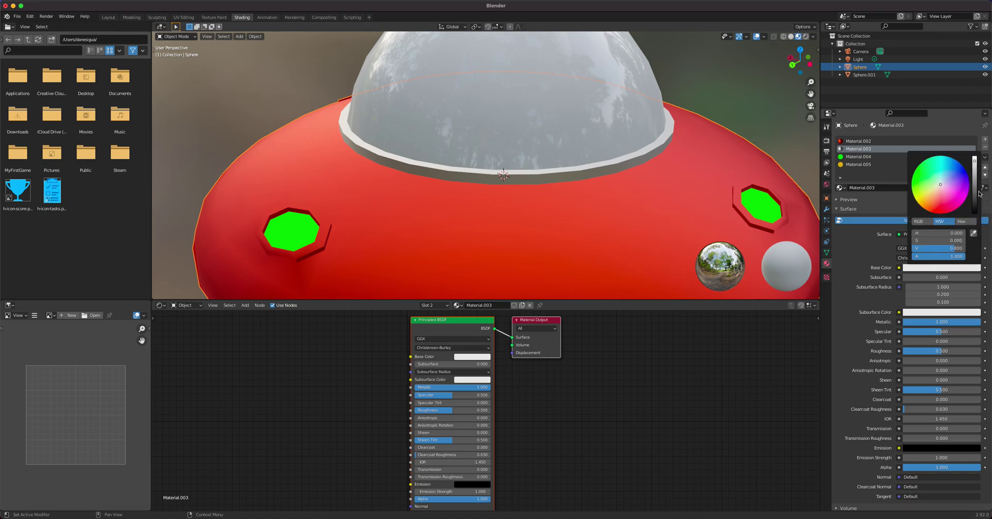
drag(974, 160, 974, 189)
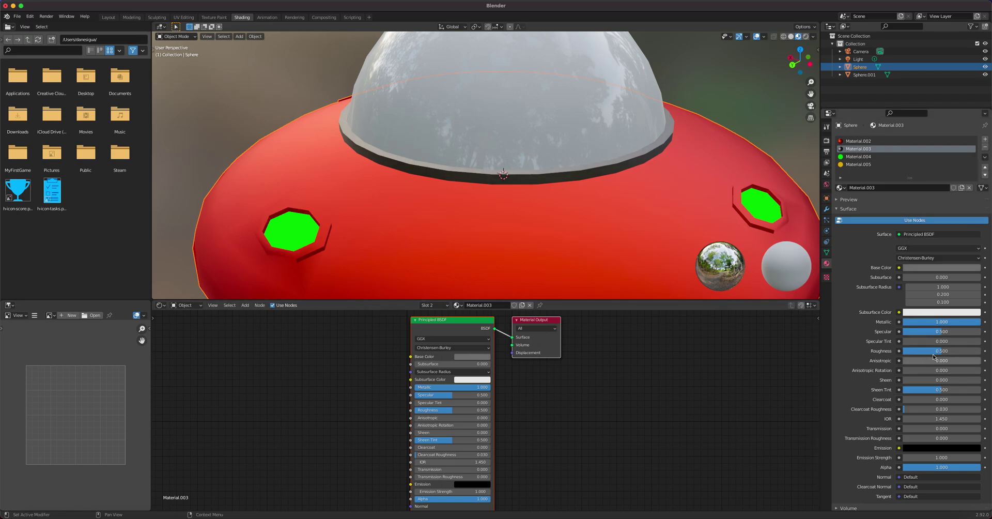
mouse_move(941, 351)
mouse_down()
mouse_move(953, 350)
mouse_move(941, 351)
mouse_up()
Select the face loops surrounding two neighbouring green lights on the saucer body in Edit Mode.
middle_drag(609, 178, 575, 193)
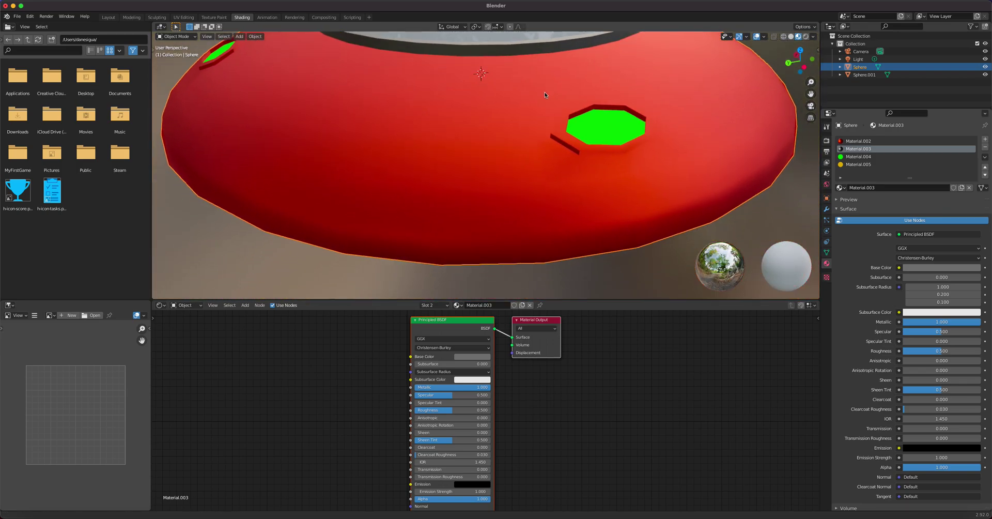
key(Tab)
click(561, 132)
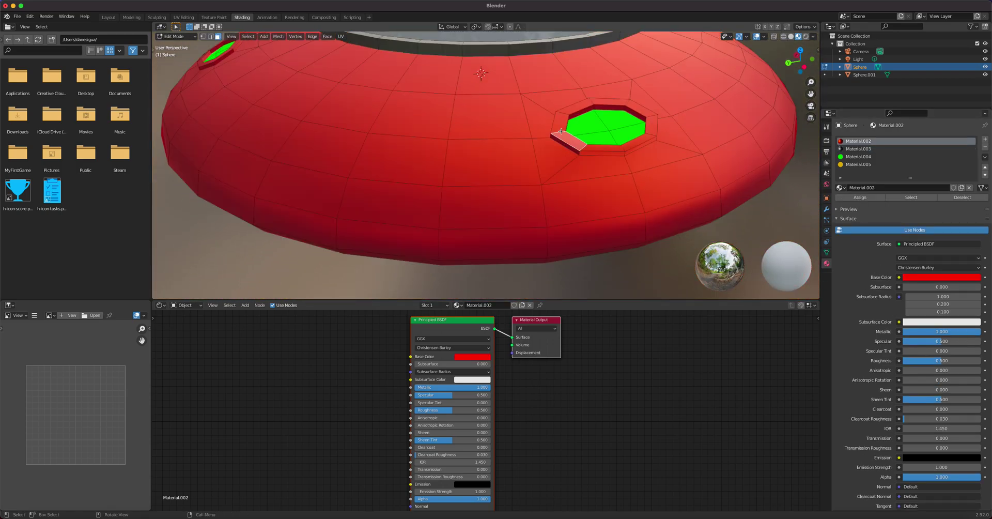
alt+click(568, 133)
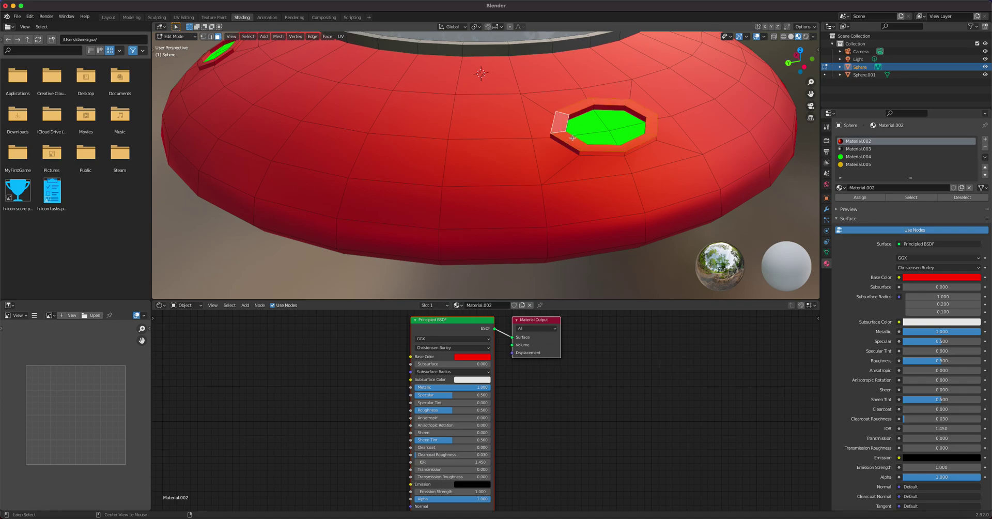
middle_drag(287, 93, 306, 102)
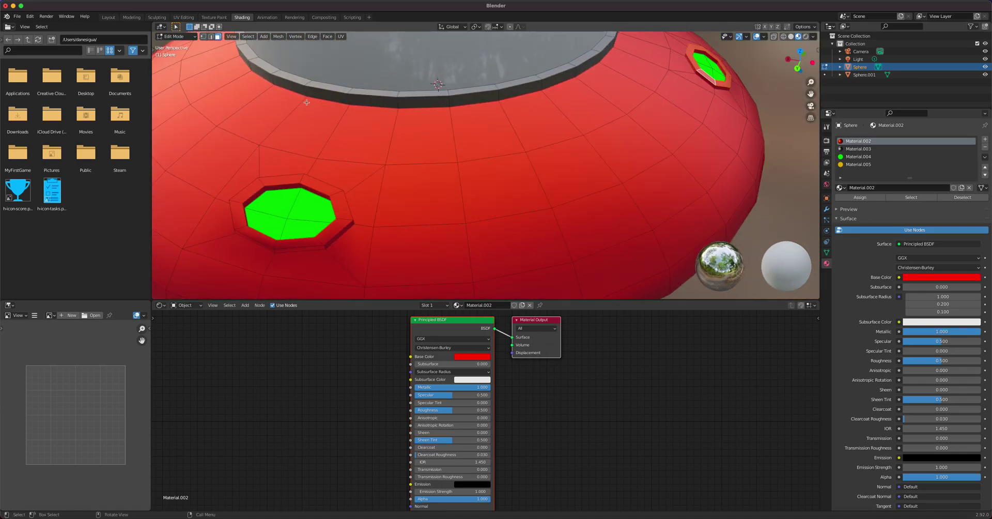
alt+click(342, 198)
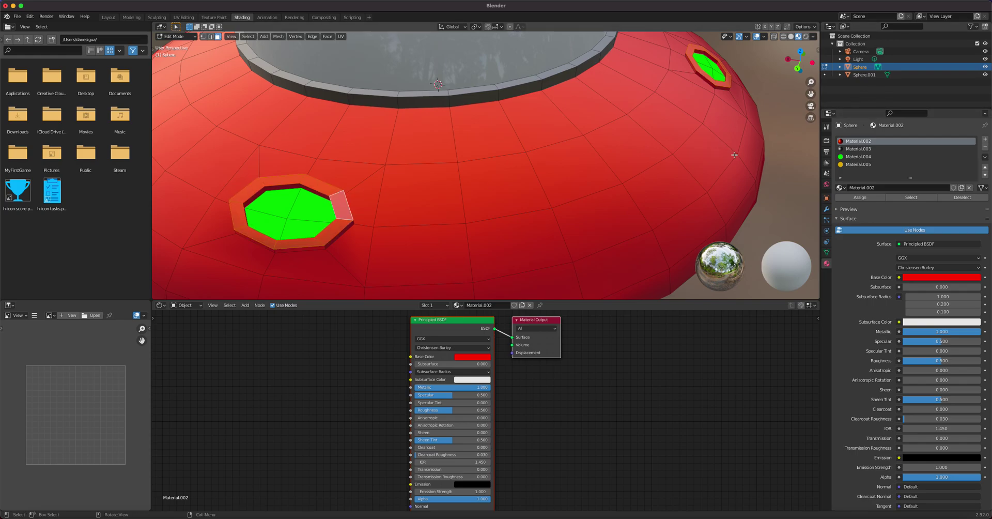
Show the Screencast Keys settings in the viewport sidebar and change the viewport to Solid shading.
key(n)
click(816, 124)
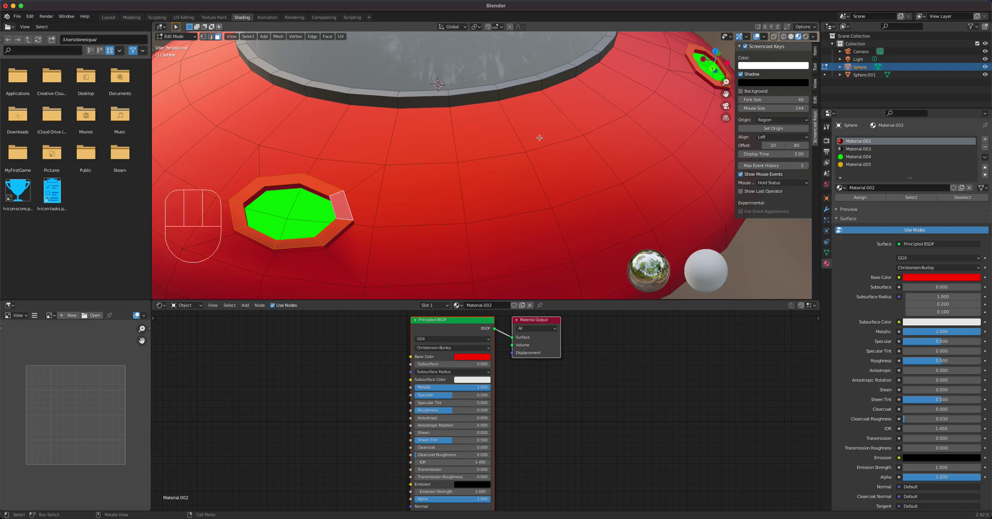
scroll(565, 162, down, 5)
middle_drag(498, 144, 609, 131)
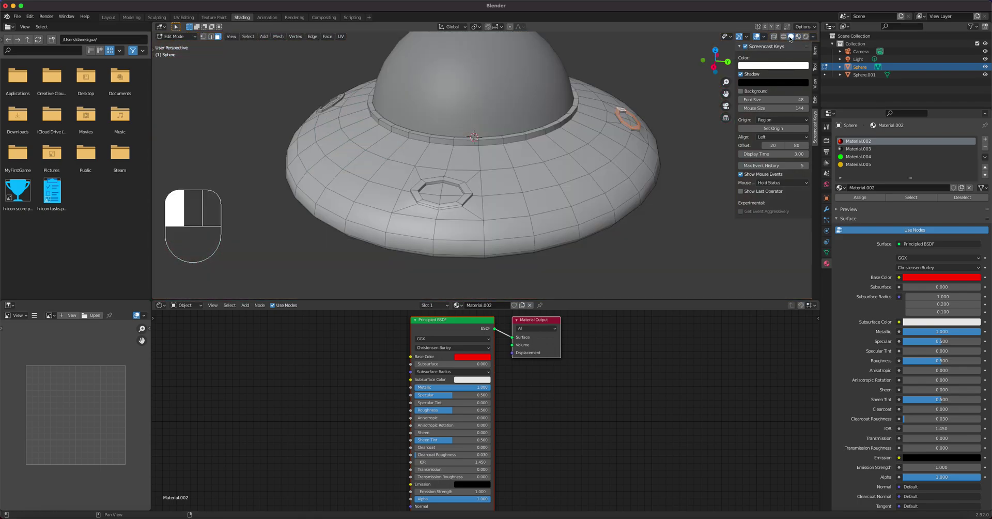
click(791, 36)
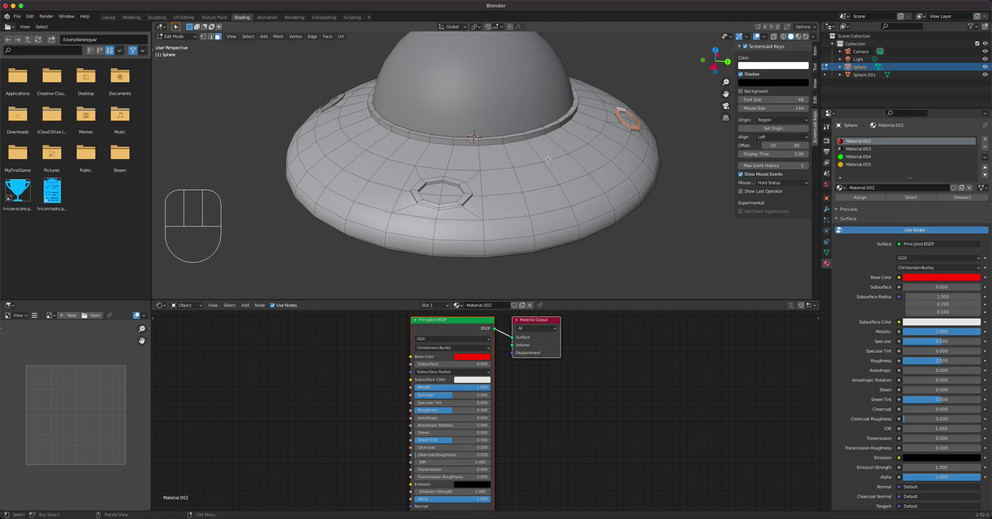
Add the face loops around the remaining round lights to the selection.
scroll(548, 158, up, 2)
scroll(548, 158, up, 2)
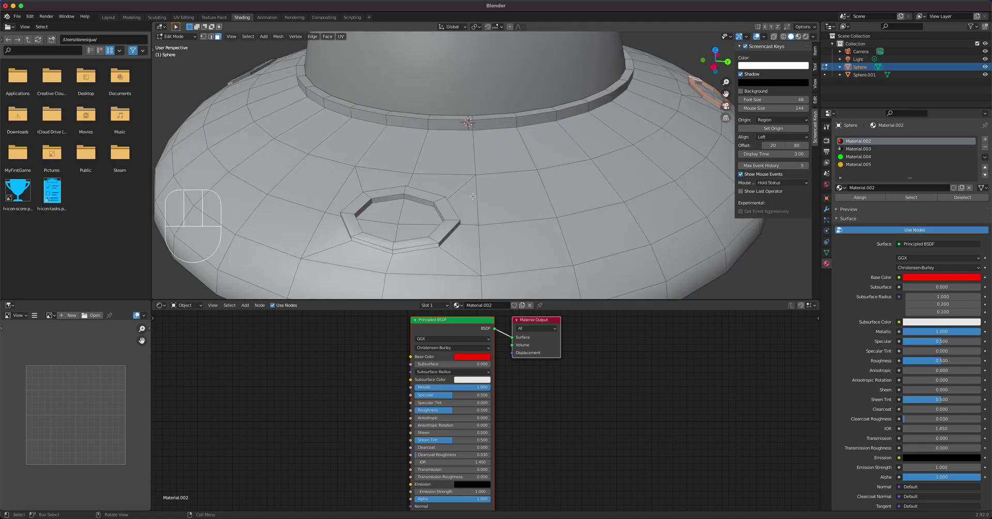
alt+shift+click(438, 200)
middle_drag(438, 200, 522, 172)
alt+shift+click(444, 161)
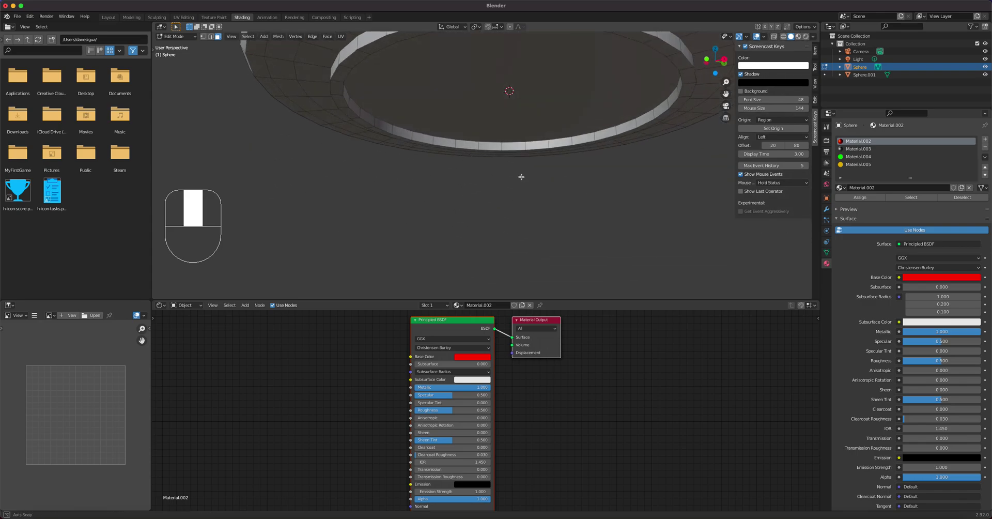
alt+shift+click(371, 128)
middle_drag(480, 127, 488, 171)
scroll(489, 172, down, 3)
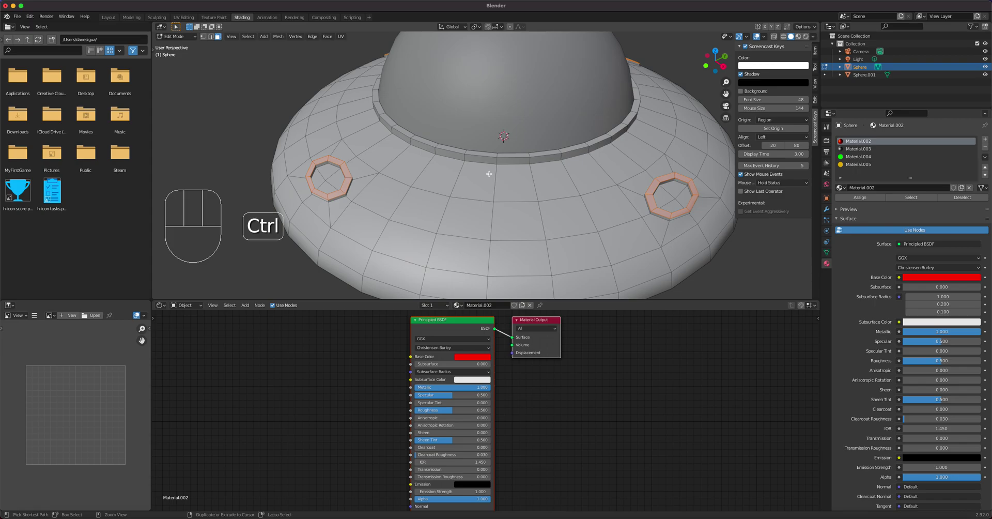
Grow the light-ring selection once, assign Material.003 to it, and return to Object Mode with Material Preview shading.
key(ctrl+KP_Add)
middle_drag(575, 217, 573, 237)
click(868, 150)
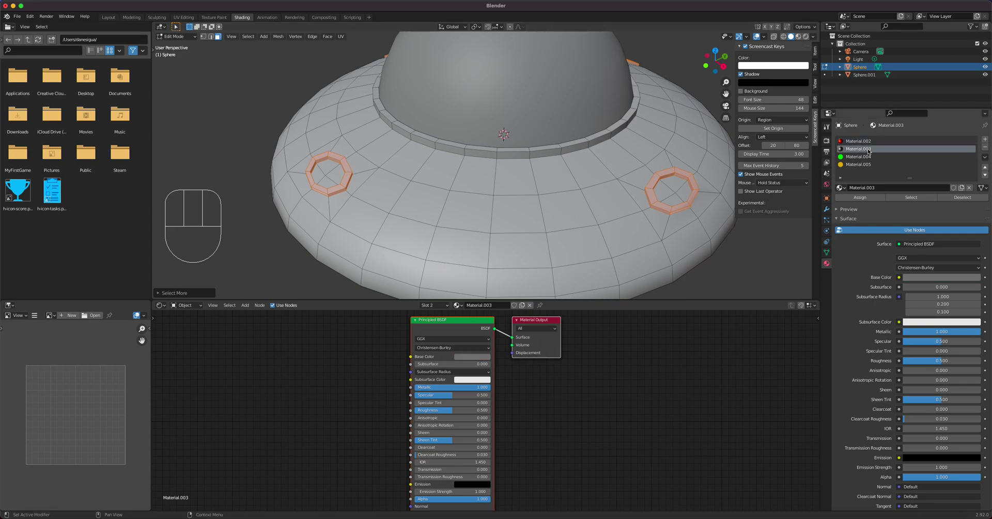
click(860, 196)
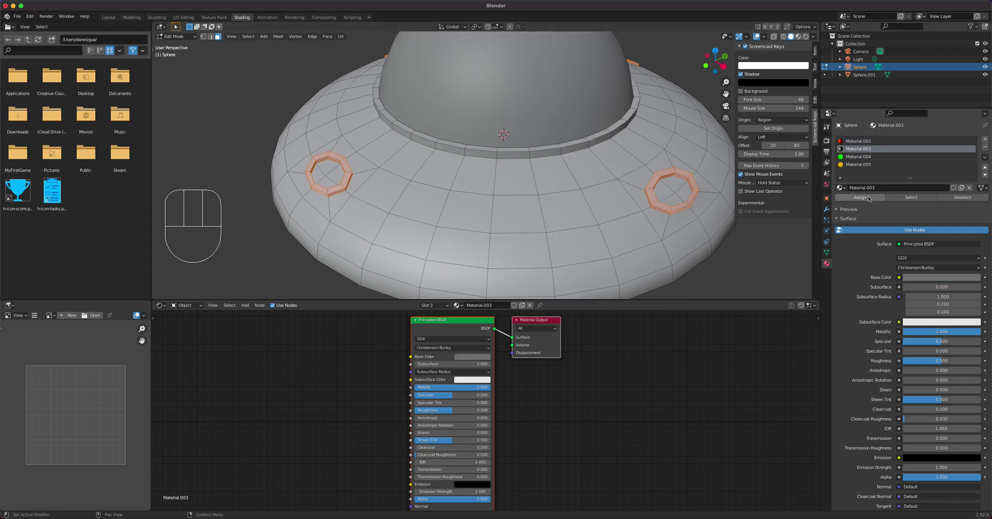
click(798, 36)
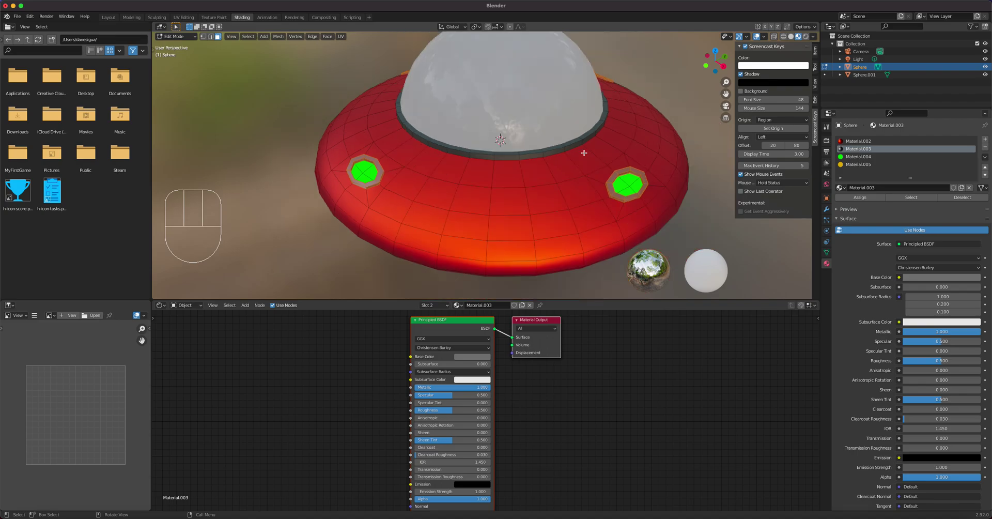
key(Tab)
middle_drag(583, 153, 524, 167)
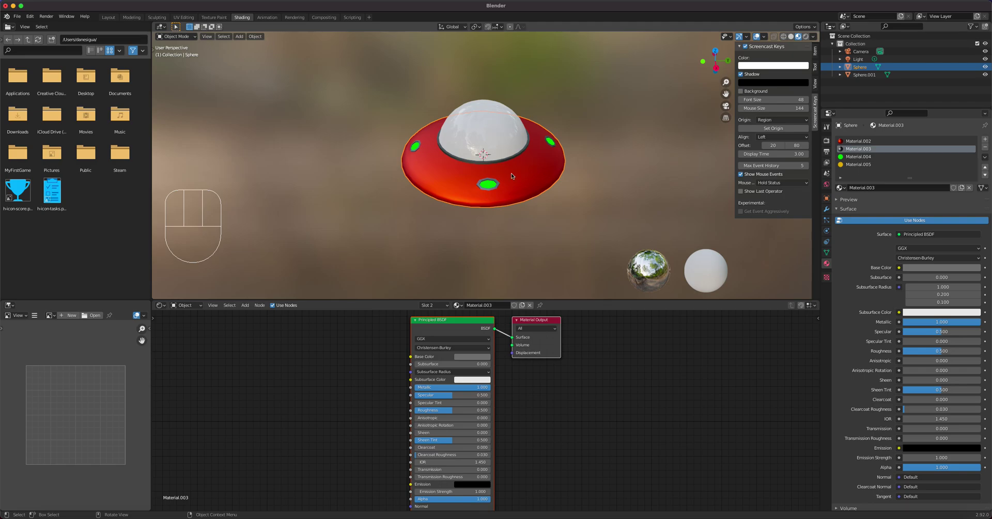
Switch to the Modeling workspace and show the UFO in Object Mode with Material Preview shading.
click(131, 17)
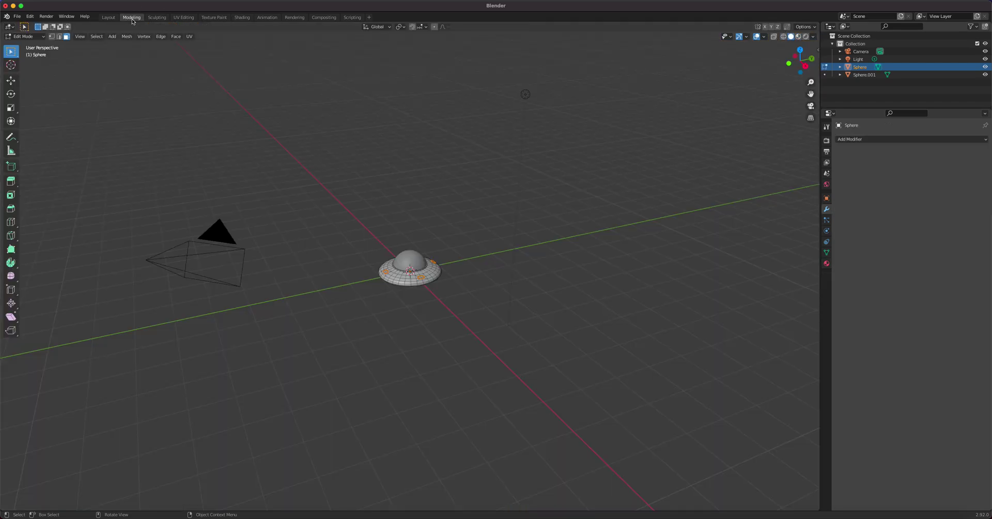
scroll(441, 200, up, 7)
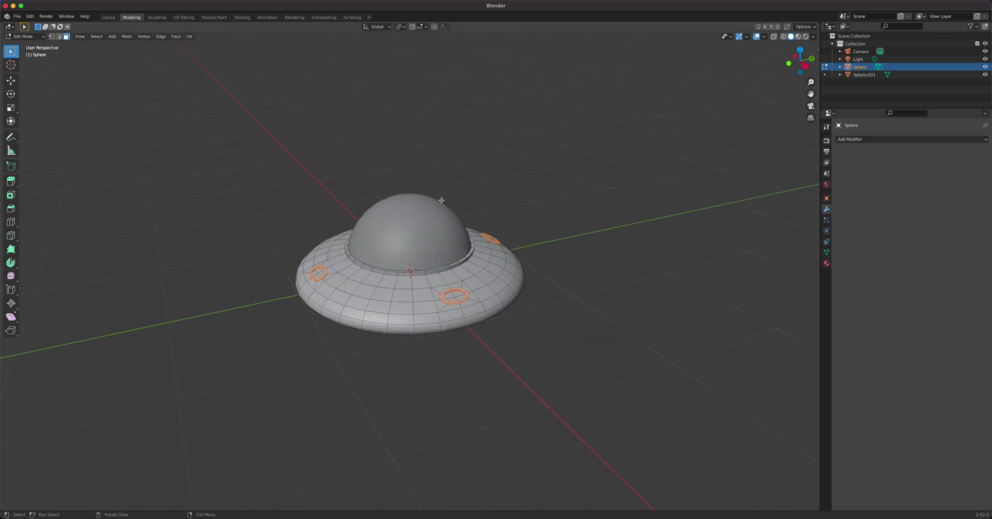
key(Tab)
click(798, 37)
mouse_move(548, 150)
middle_down()
mouse_move(557, 158)
mouse_move(521, 201)
middle_up()
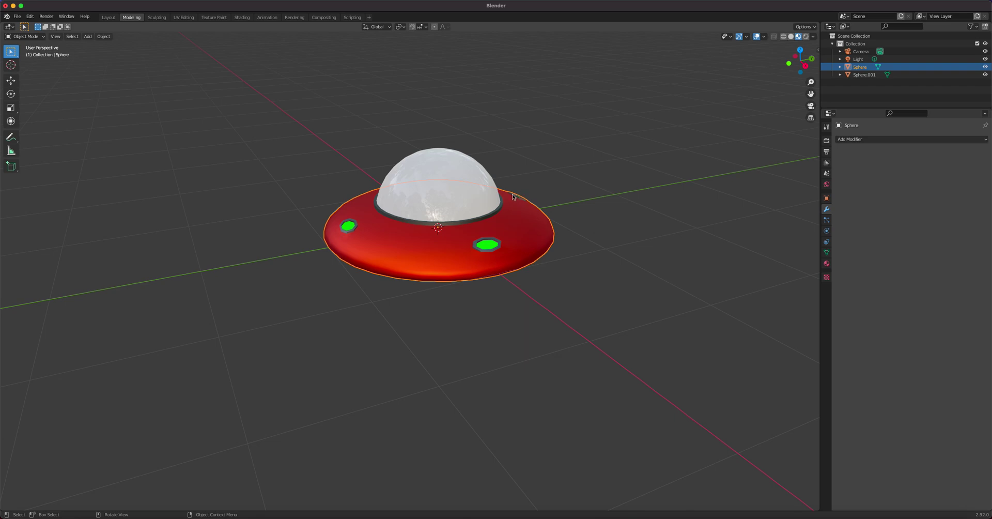
Select the dome together with the saucer body and try moving and rotating them as one.
shift+click(457, 196)
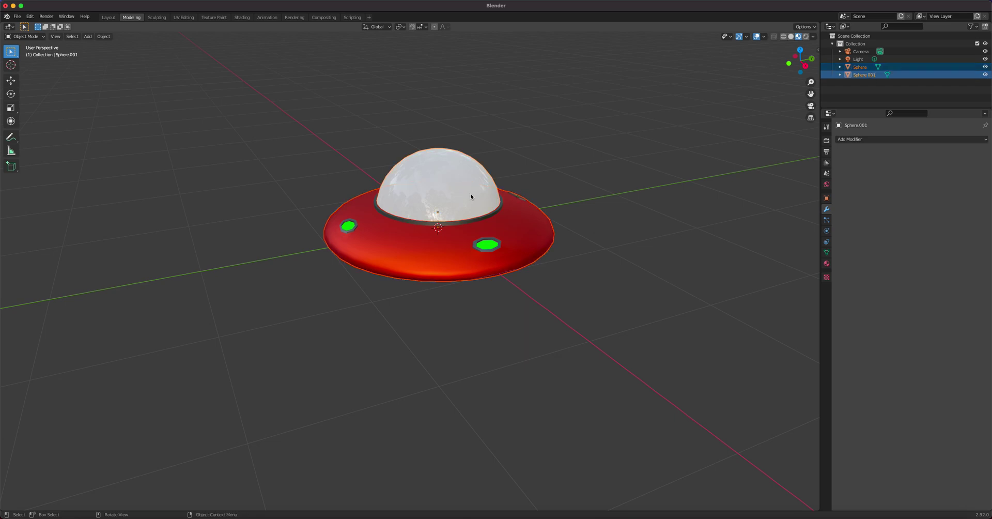
key(g)
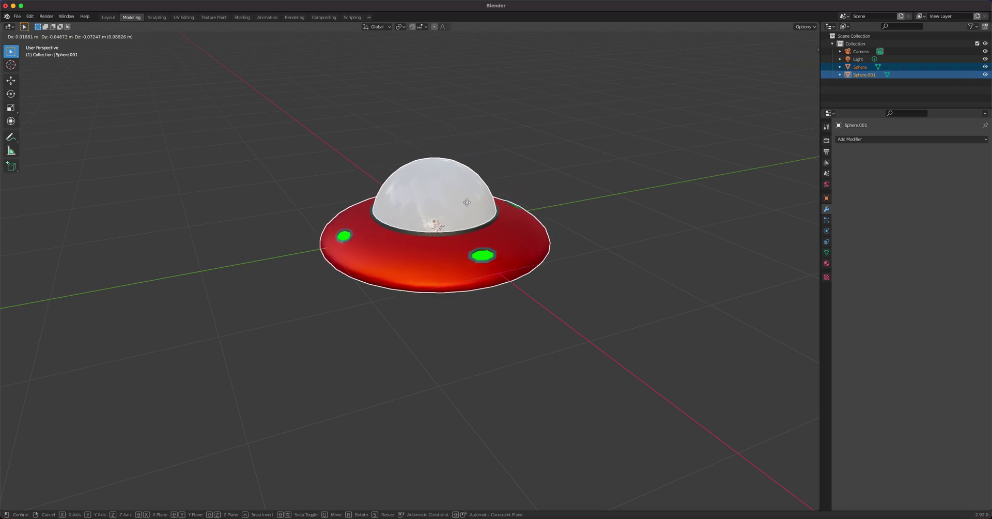
click(472, 189)
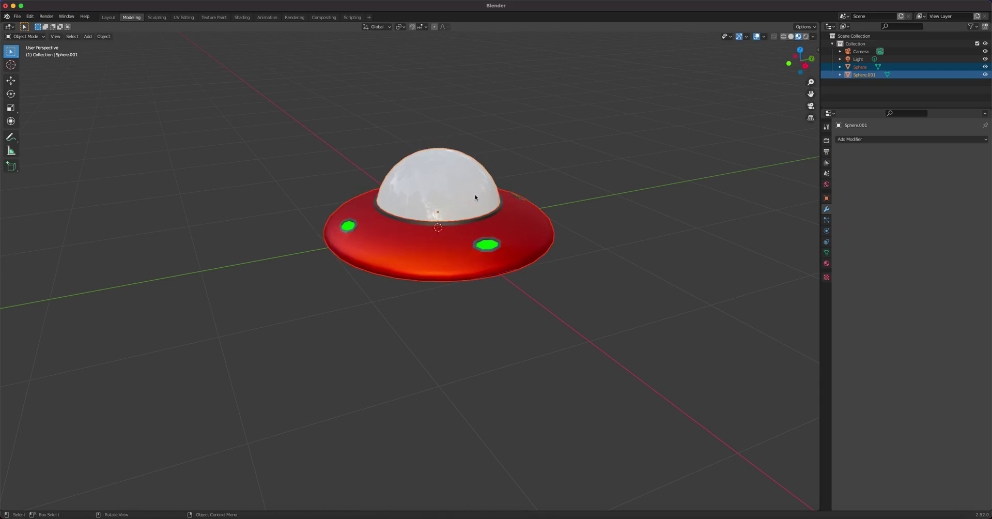
key(r)
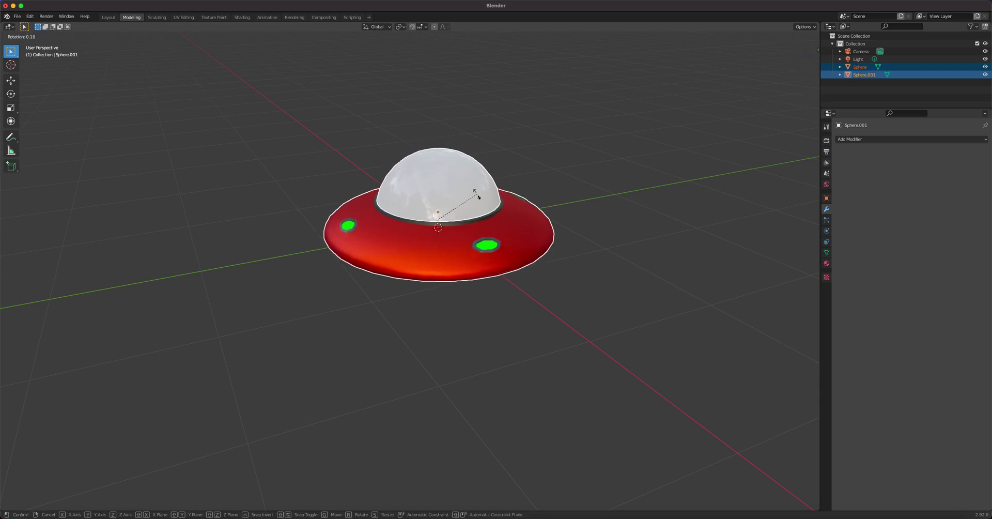
click(477, 201)
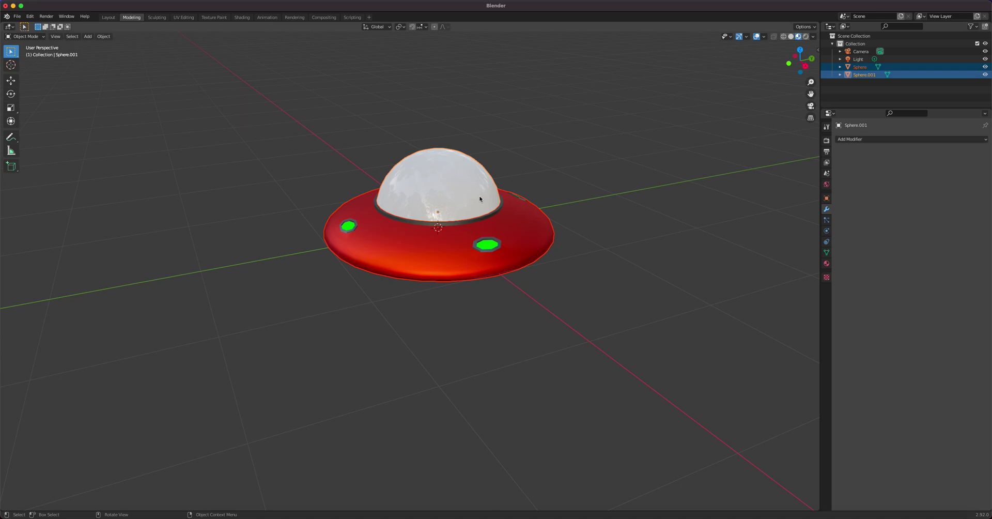
middle_drag(426, 207, 429, 226)
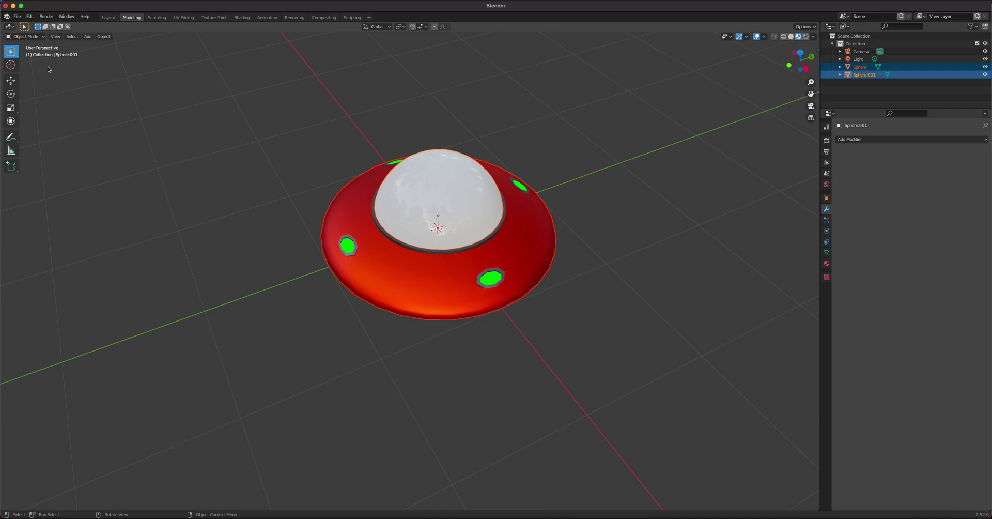
Save the project as Spaceship.blend in the Blender Files folder.
click(17, 16)
key(Escape)
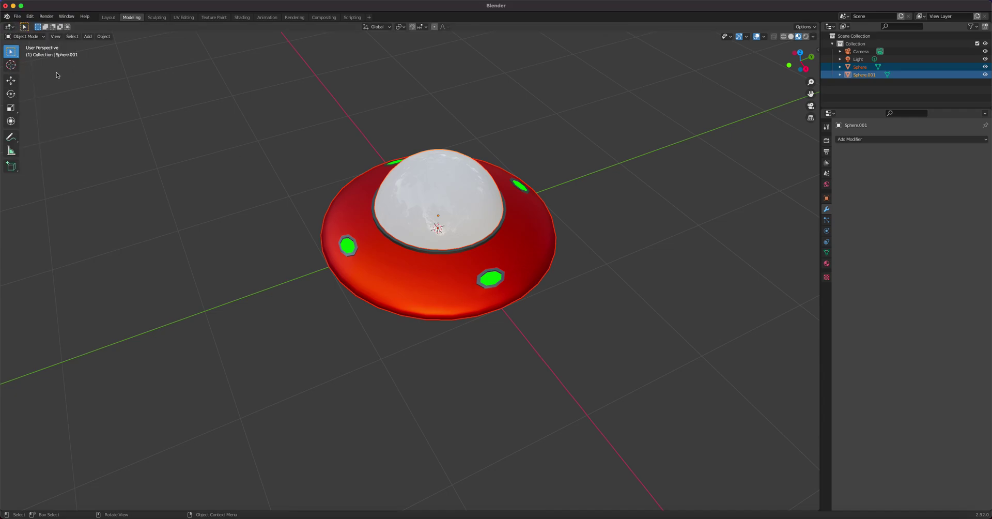
key(ctrl+s)
click(423, 373)
text(Spaceship)
key(Return)
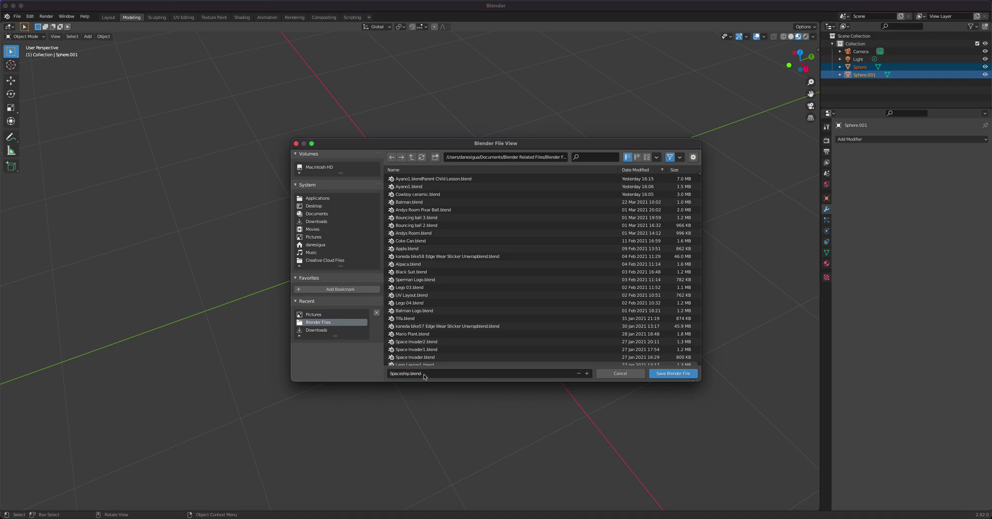
click(672, 373)
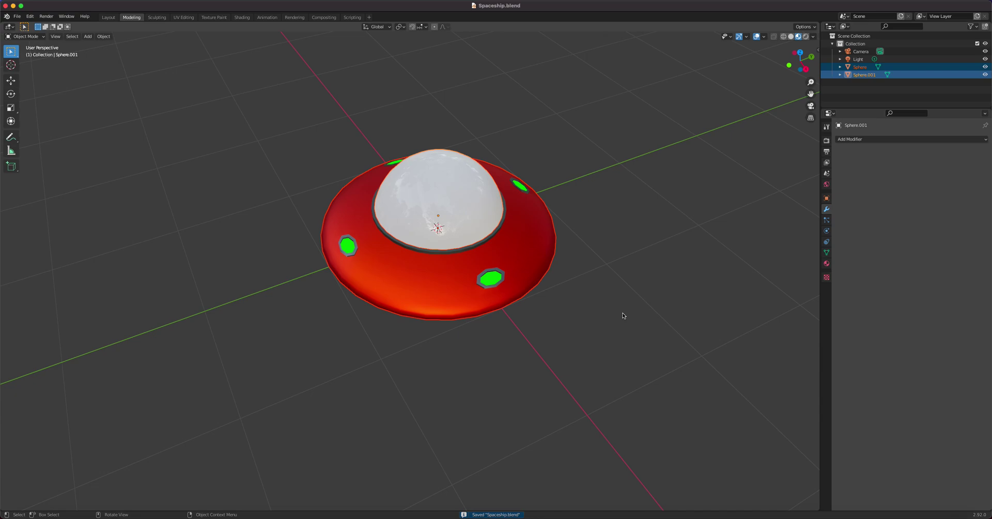